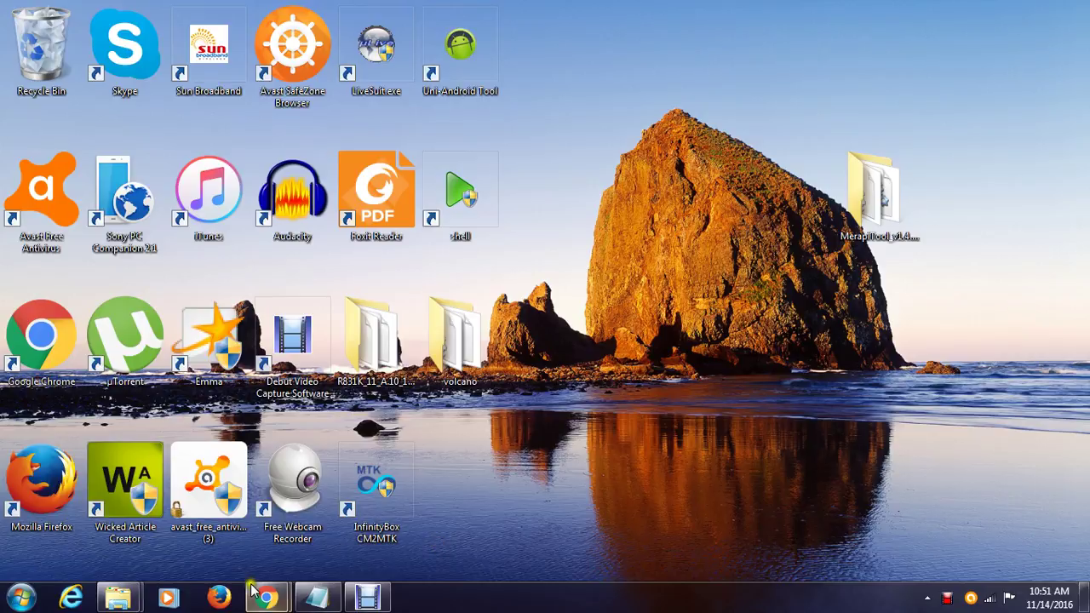
Switch to Chrome, search for "z3x support" in a new tab, and open the z3x-team Support files page
mouse_move(264, 601)
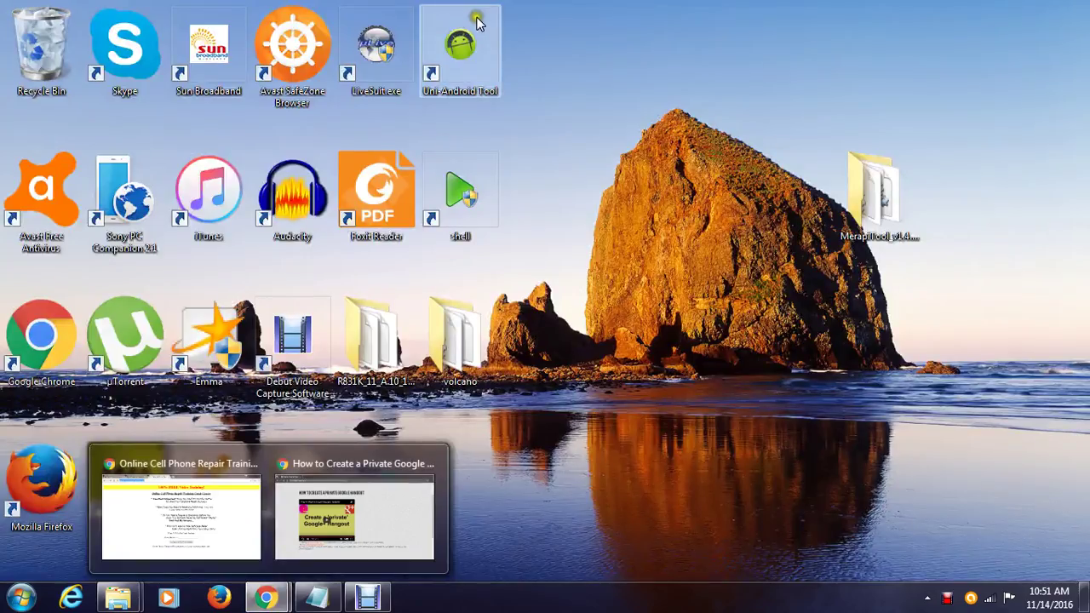
click(255, 498)
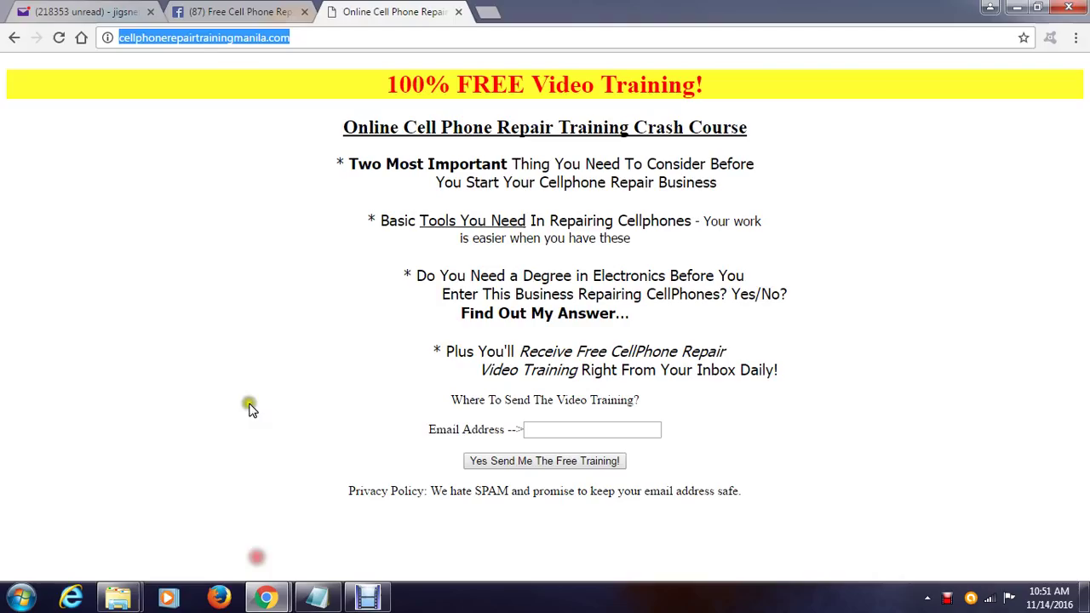
click(487, 13)
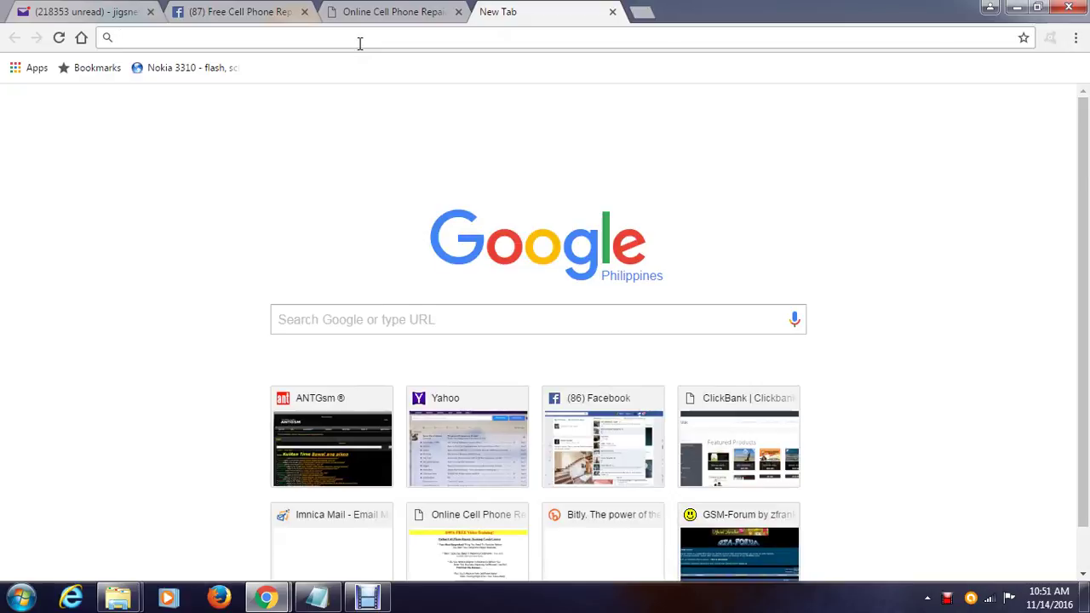
text(z)
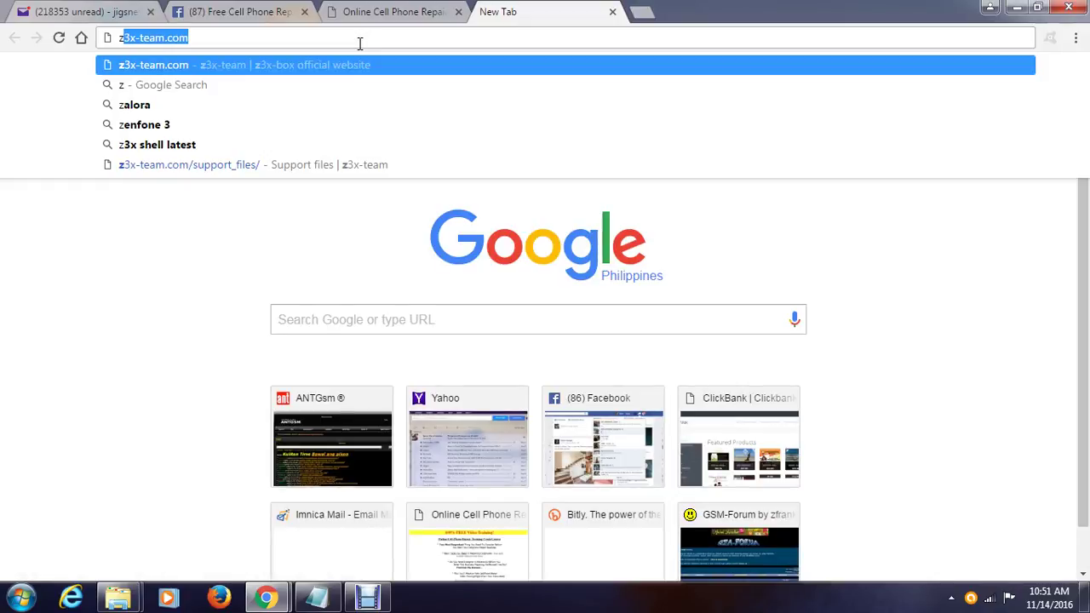
text(3x s)
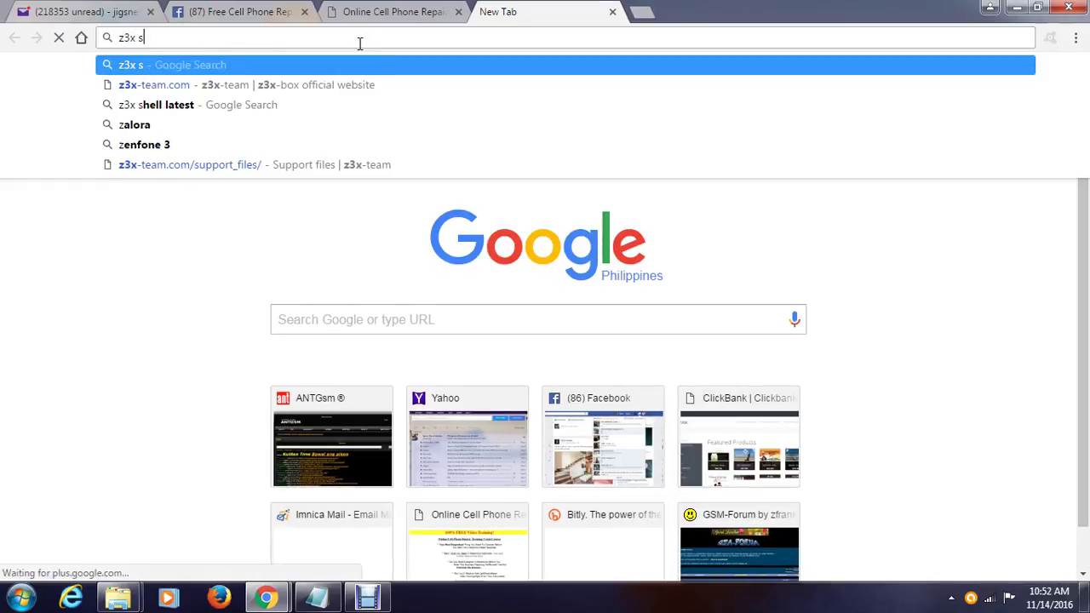
text(upport)
key(Return)
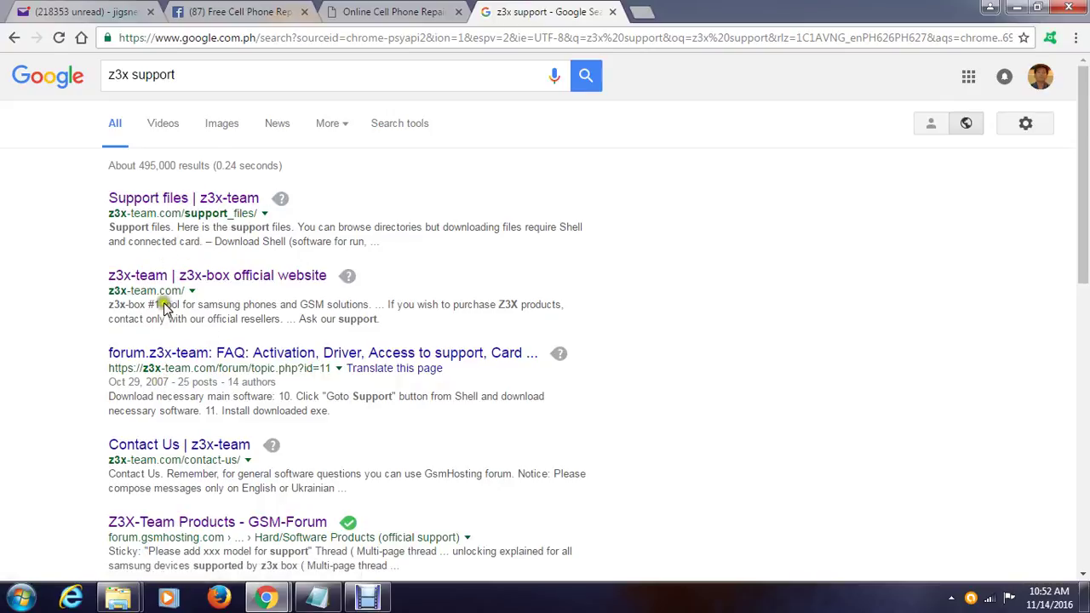
click(187, 199)
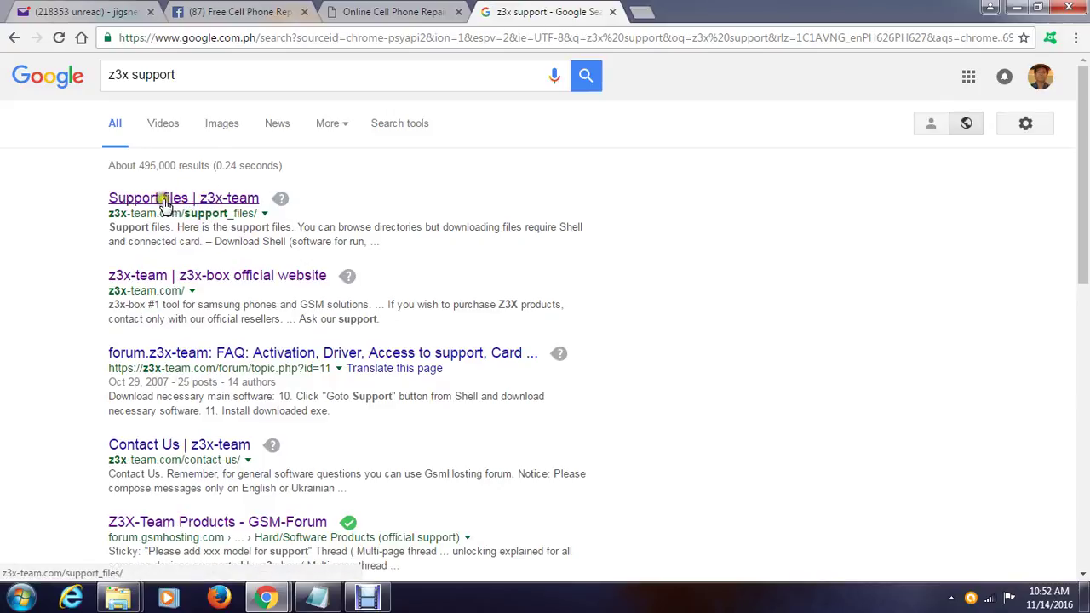
click(169, 198)
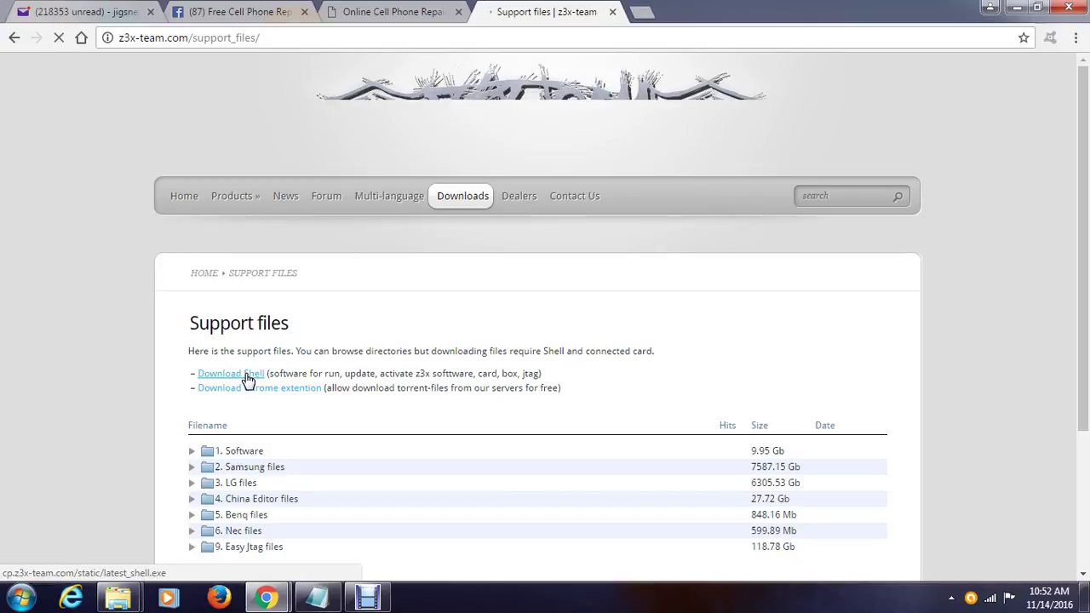
click(243, 376)
click(242, 375)
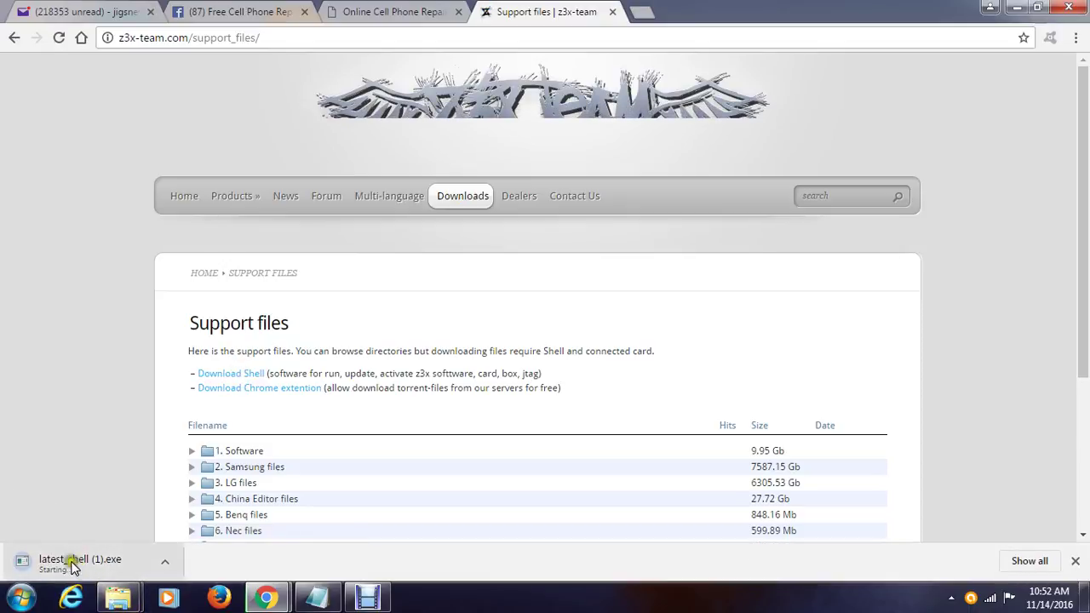
click(75, 570)
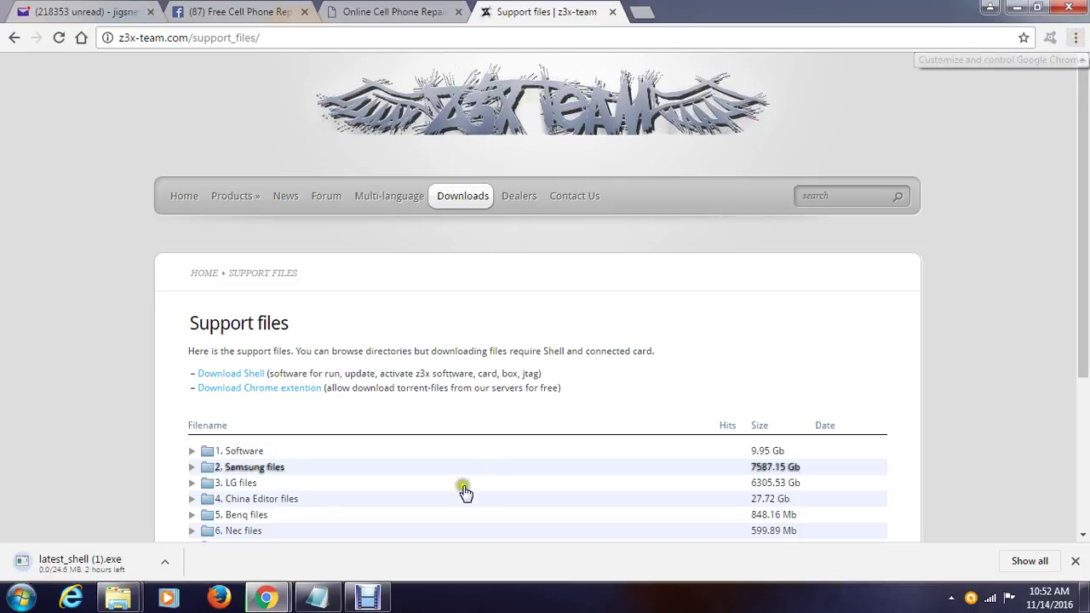
click(162, 561)
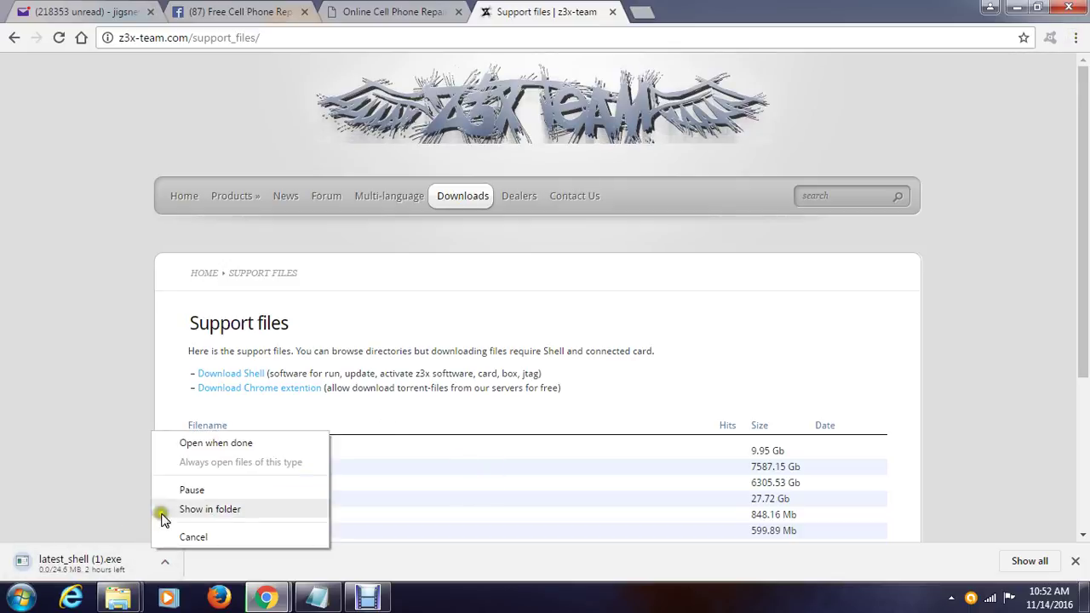
click(207, 538)
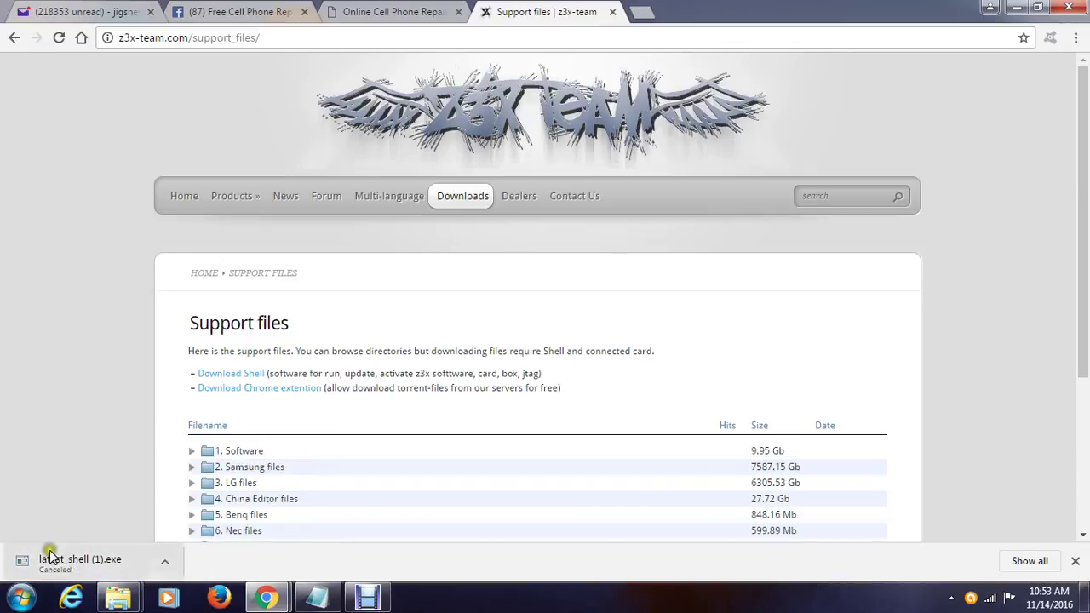
click(120, 560)
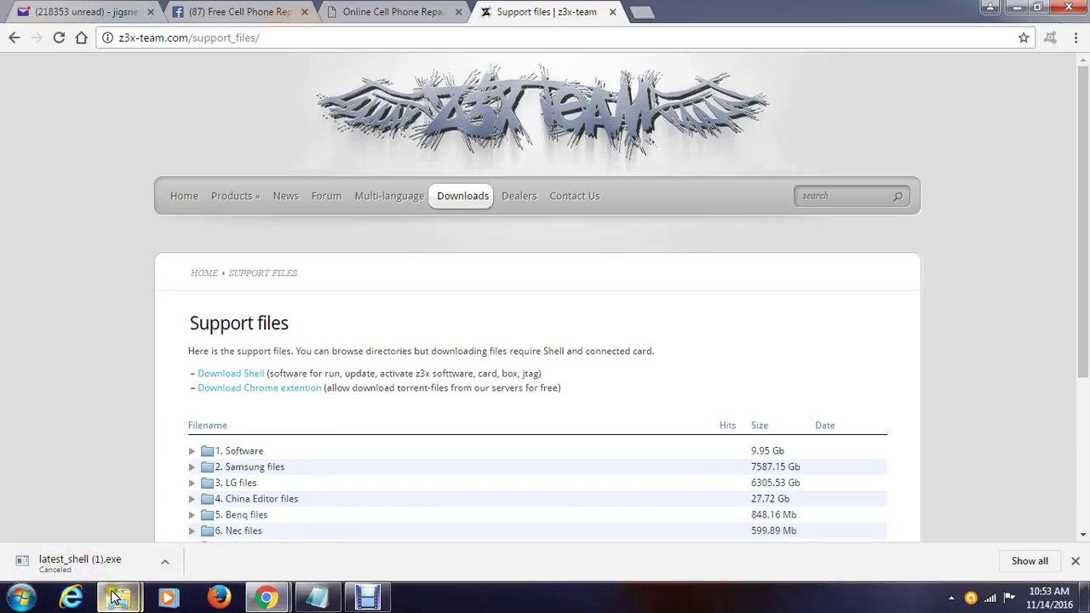
Browse in Windows Explorer to the Z3X SAMSUNG folder inside Firmware on New Volume (G:)
click(20, 597)
click(214, 409)
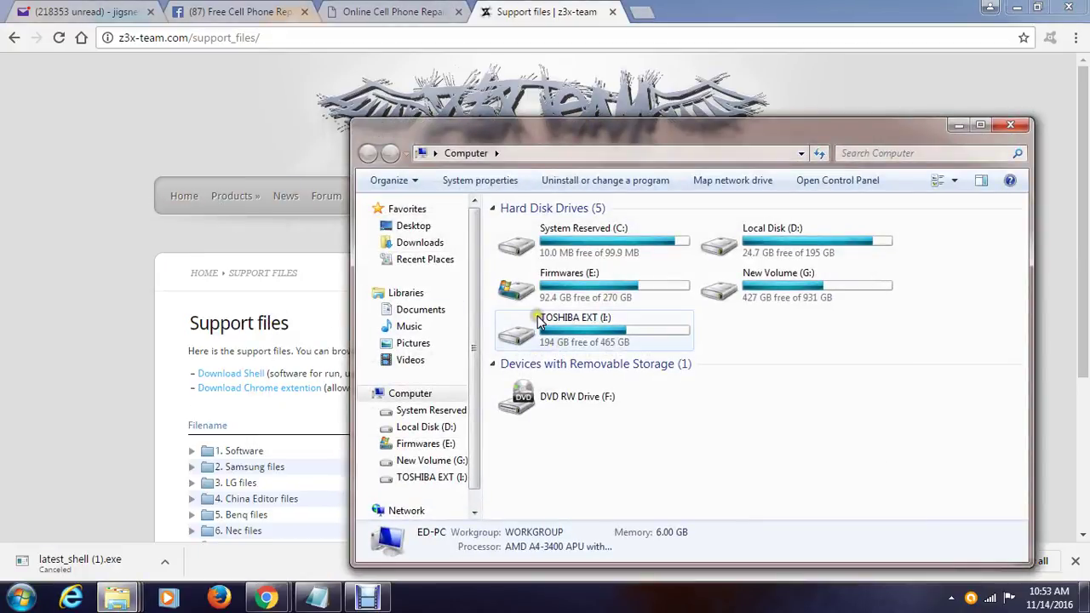
double_click(747, 285)
double_click(545, 310)
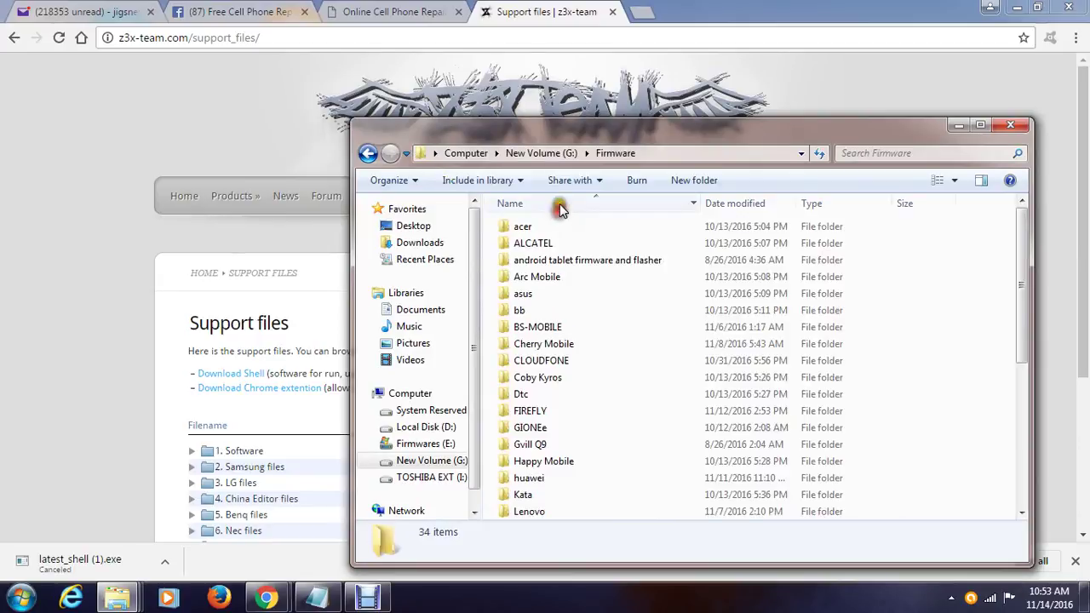
drag(559, 127, 304, 91)
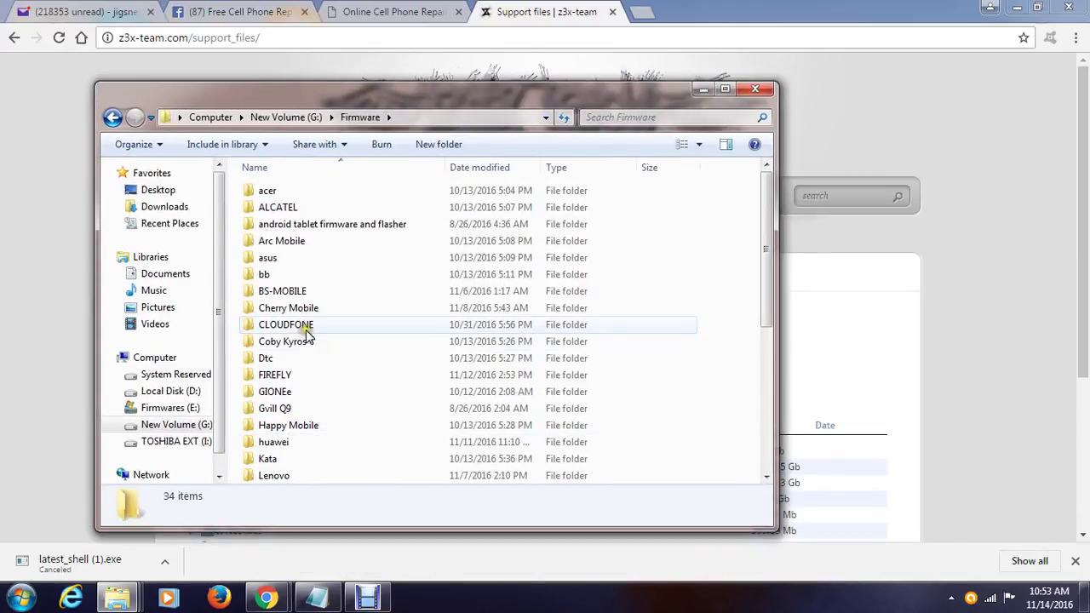
scroll(310, 442, down, 3)
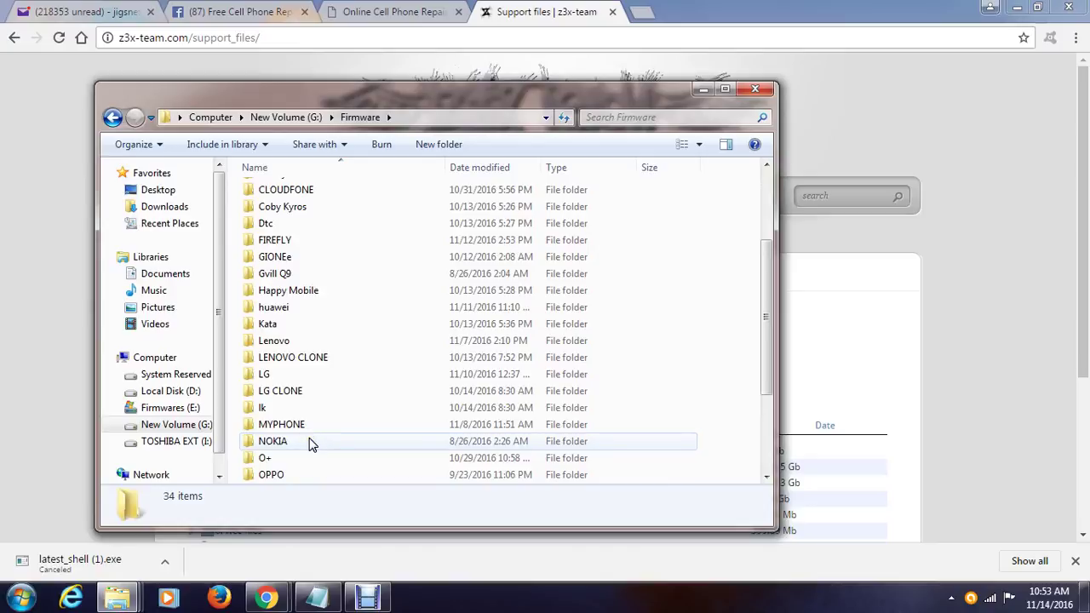
scroll(310, 443, down, 2)
double_click(287, 454)
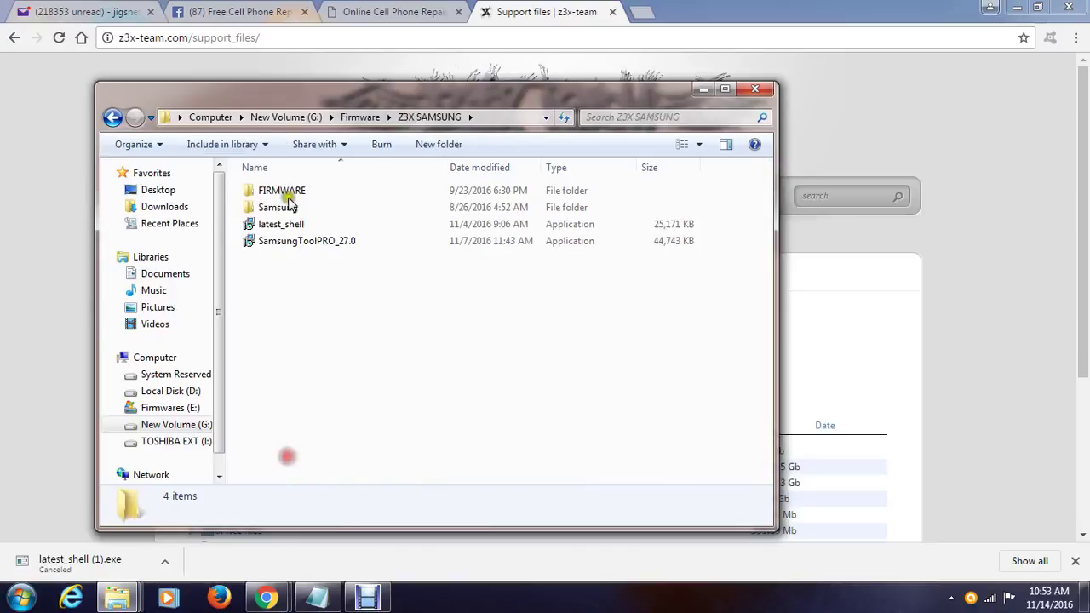
Run the latest_shell installer as administrator with English as the setup language
click(278, 225)
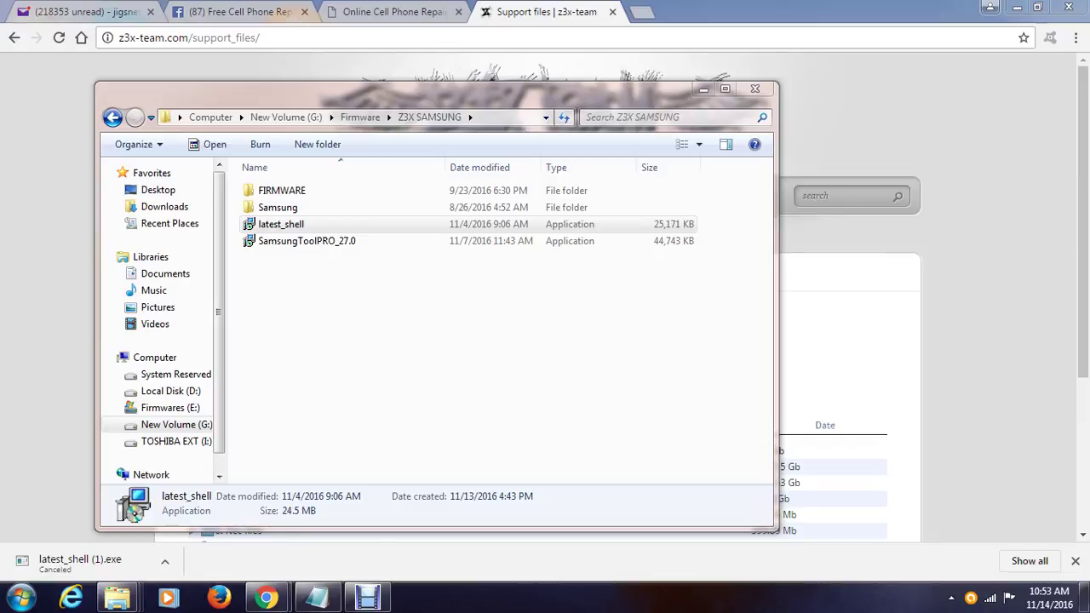
click(706, 183)
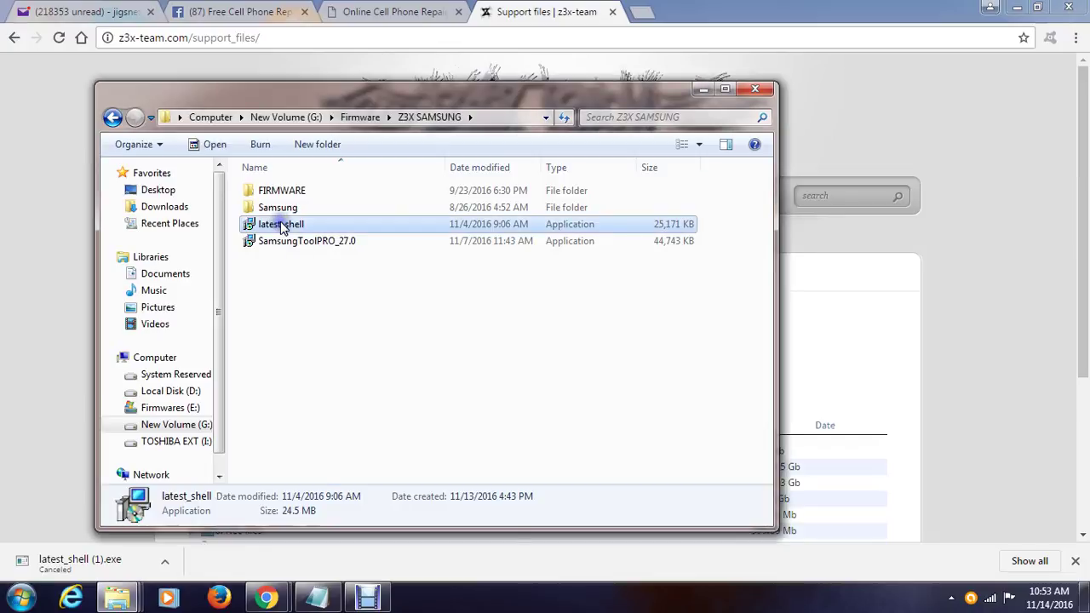
right_click(281, 226)
click(311, 244)
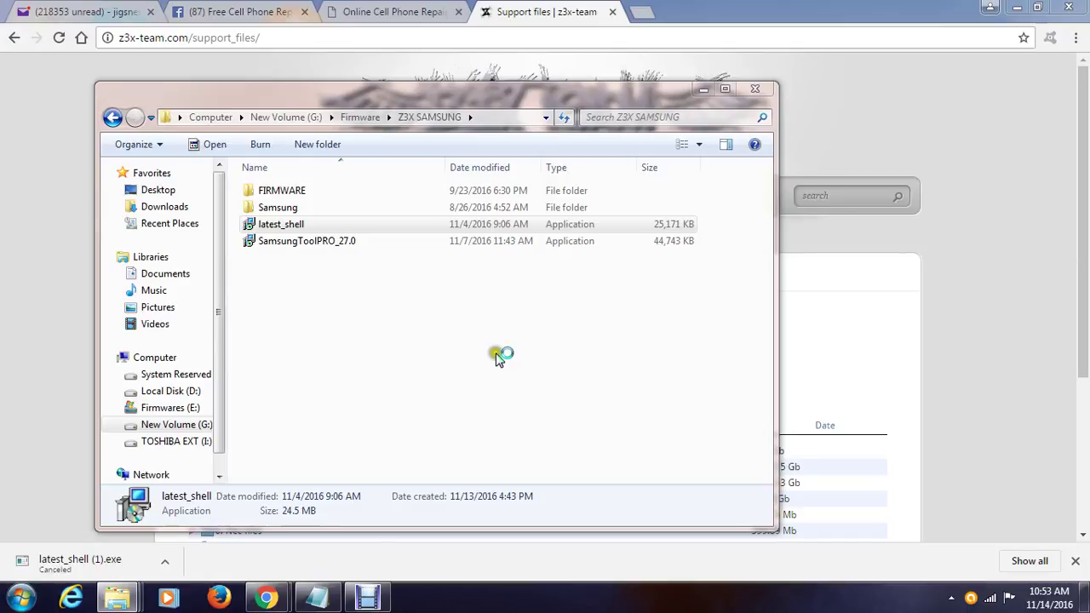
click(552, 332)
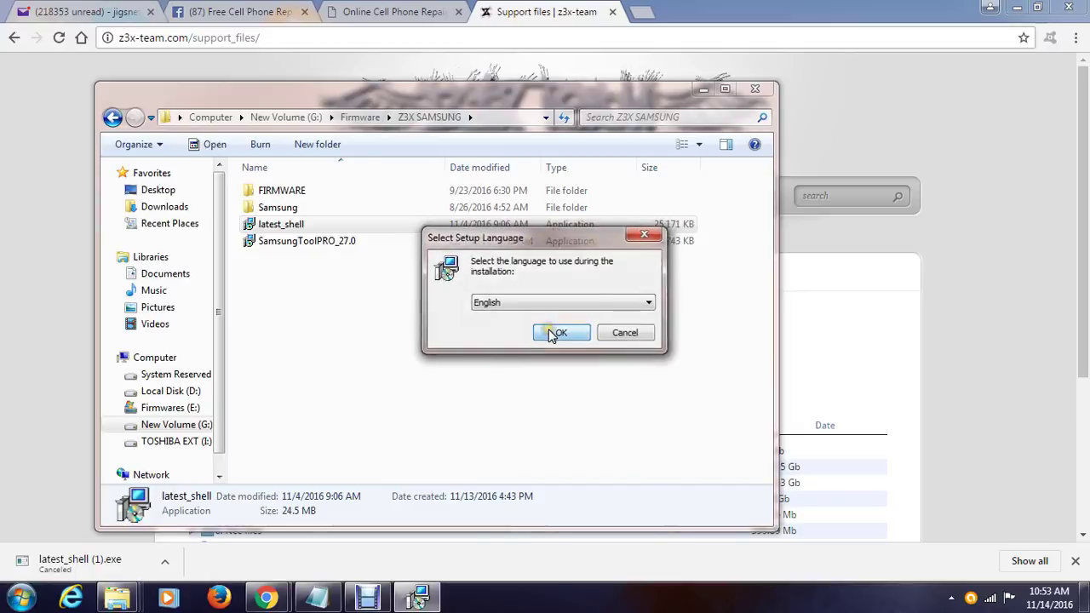
Install z3x shell to E:\Program Files\Z3X with both a desktop icon and a Quick Launch icon
click(626, 431)
click(627, 430)
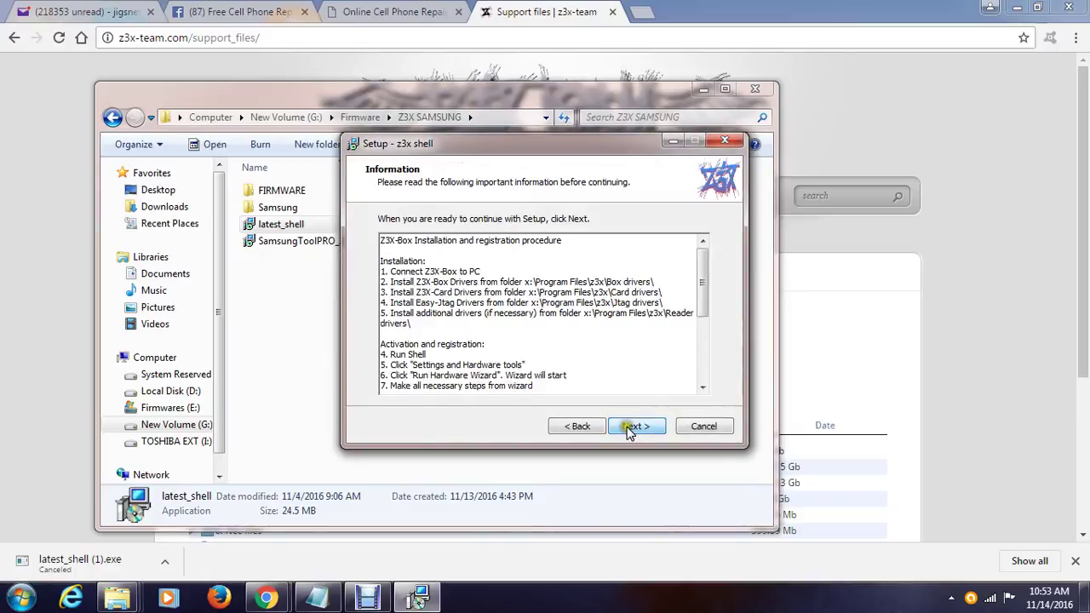
click(630, 431)
click(630, 431)
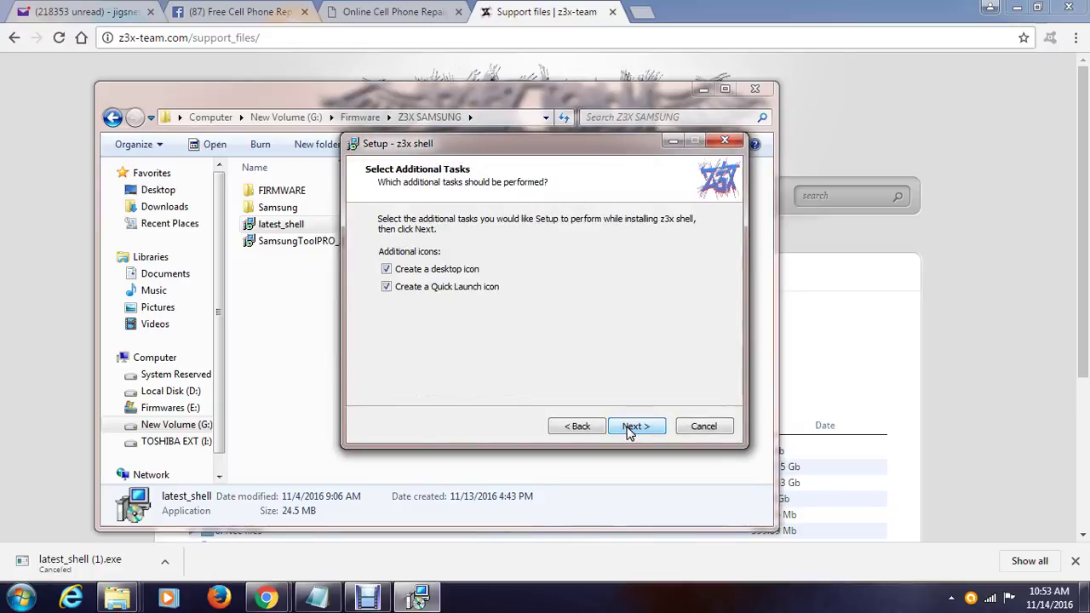
click(628, 430)
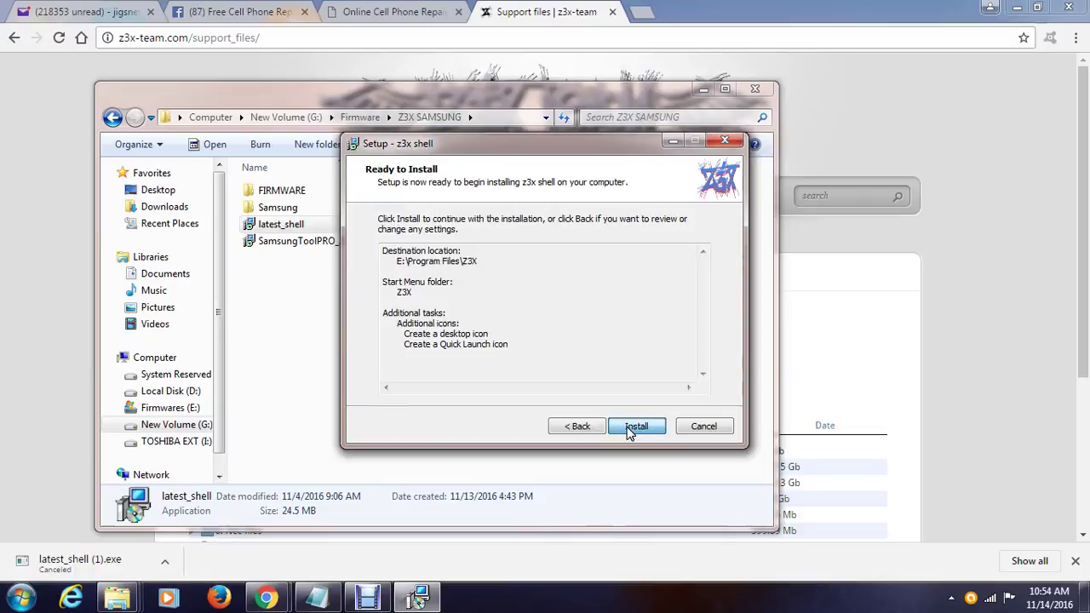
click(628, 431)
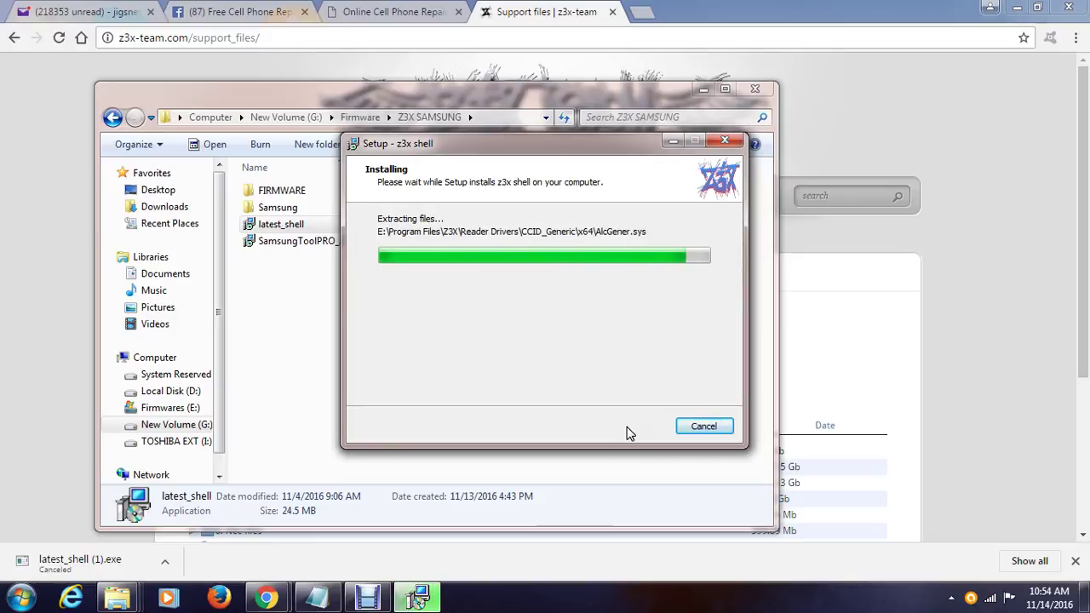
Finish the z3x shell setup without View Readme.txt, launching the shell and installing the Jtag, Box, CCID Card and Rockey Reader drivers
click(627, 429)
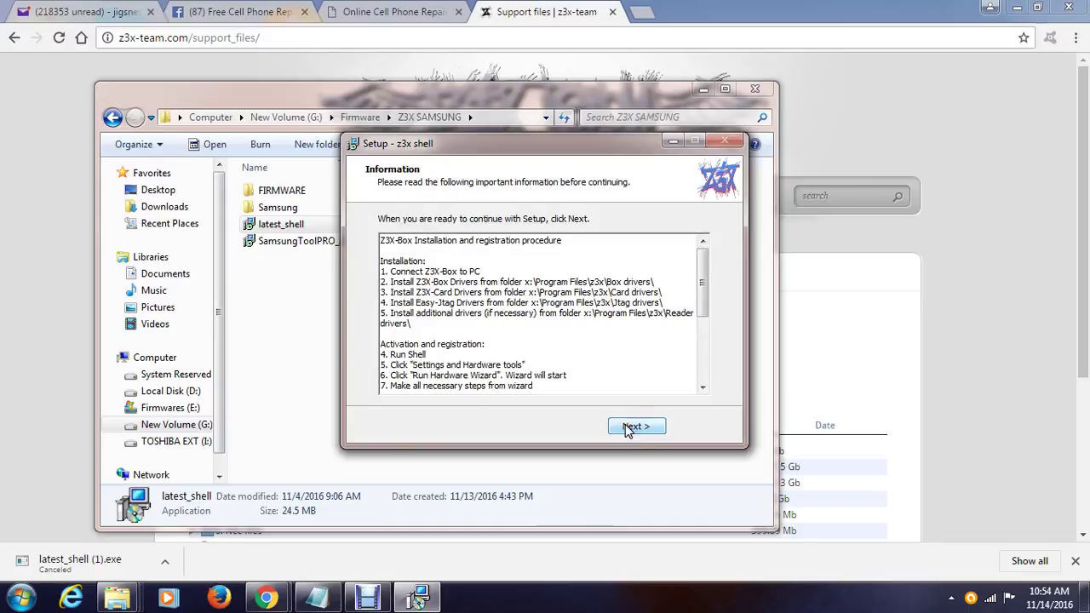
click(515, 365)
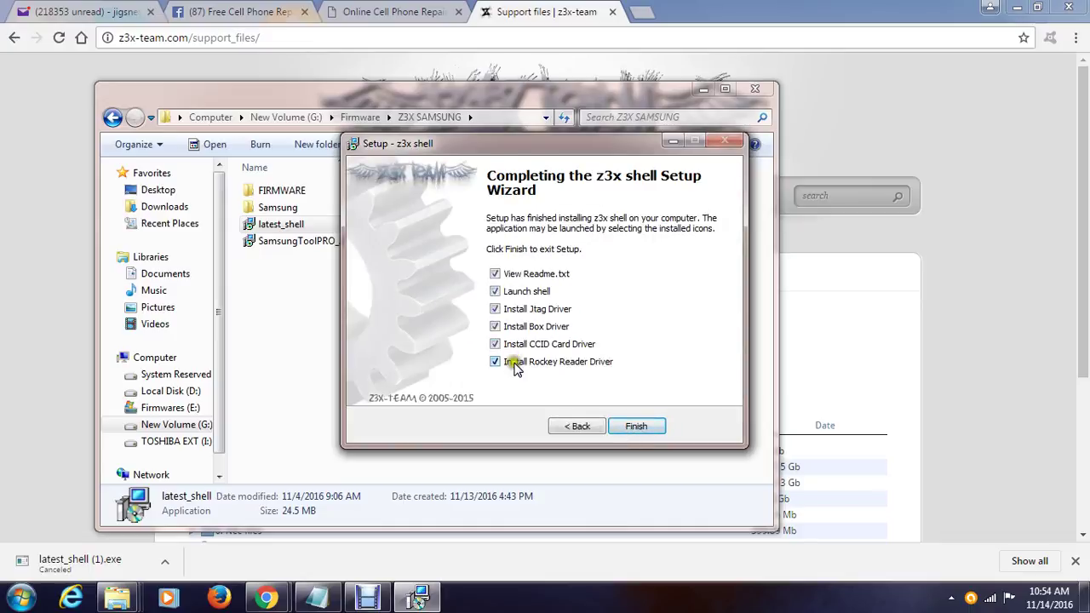
click(495, 274)
click(647, 425)
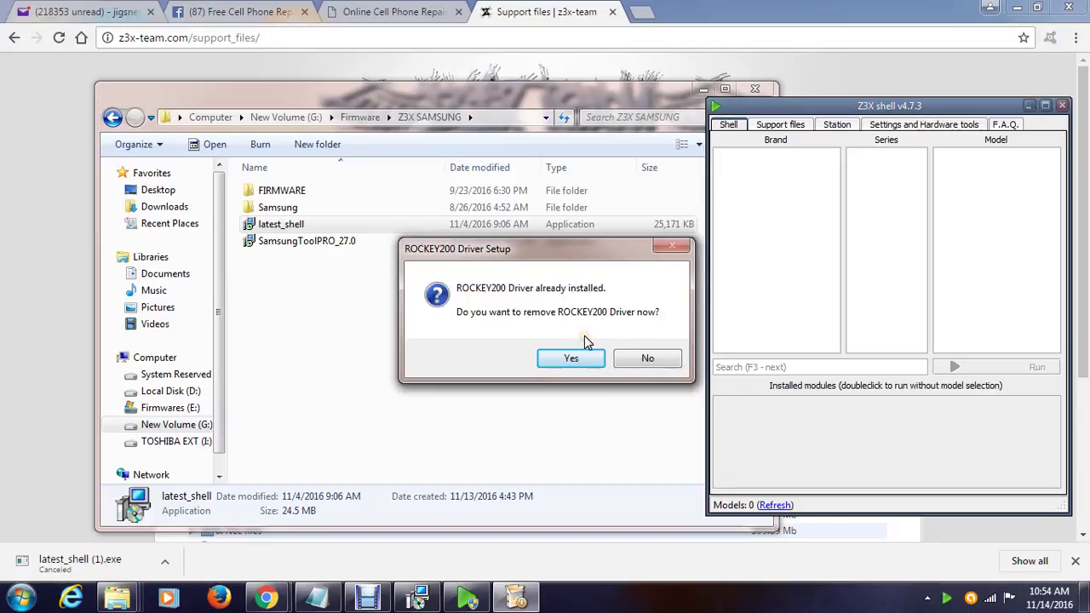
Decline removing the ROCKEY200 driver in its driver setup
click(648, 359)
click(628, 370)
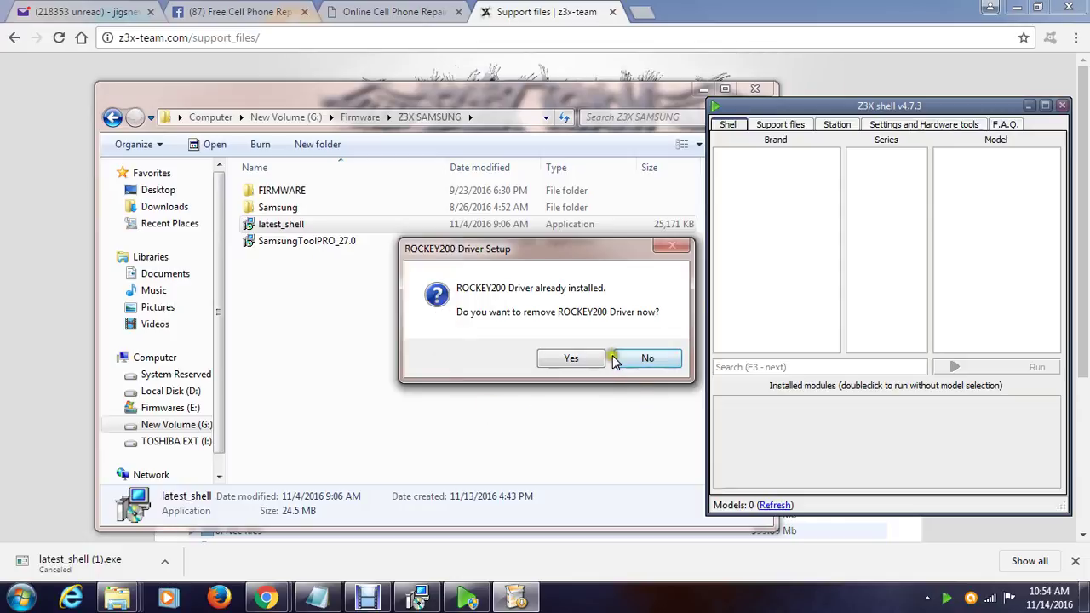
click(644, 359)
click(645, 360)
click(647, 361)
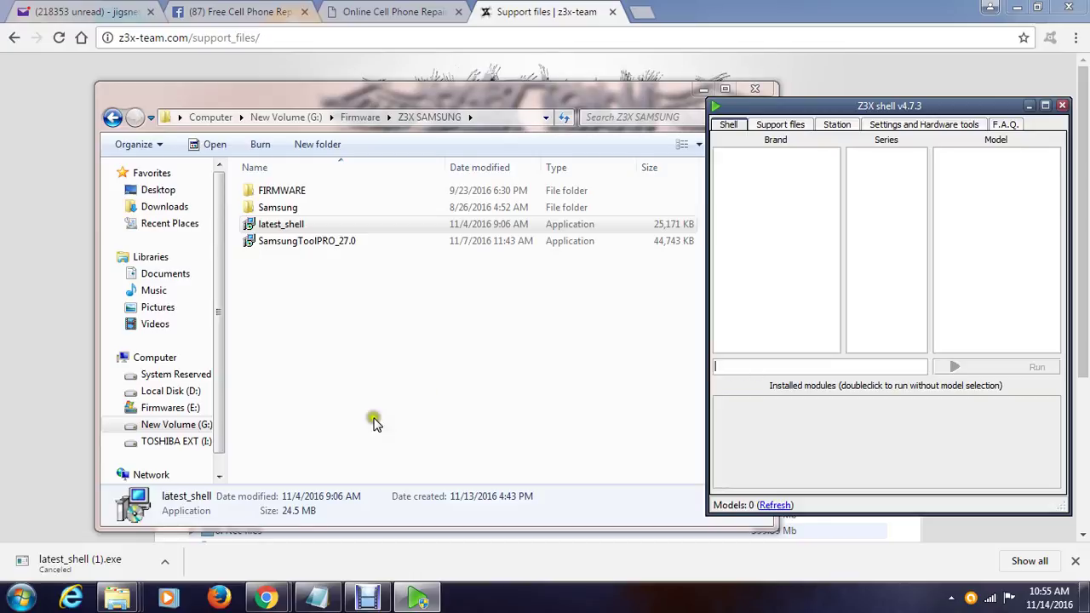
Open Device Manager from the computer's system properties
click(18, 597)
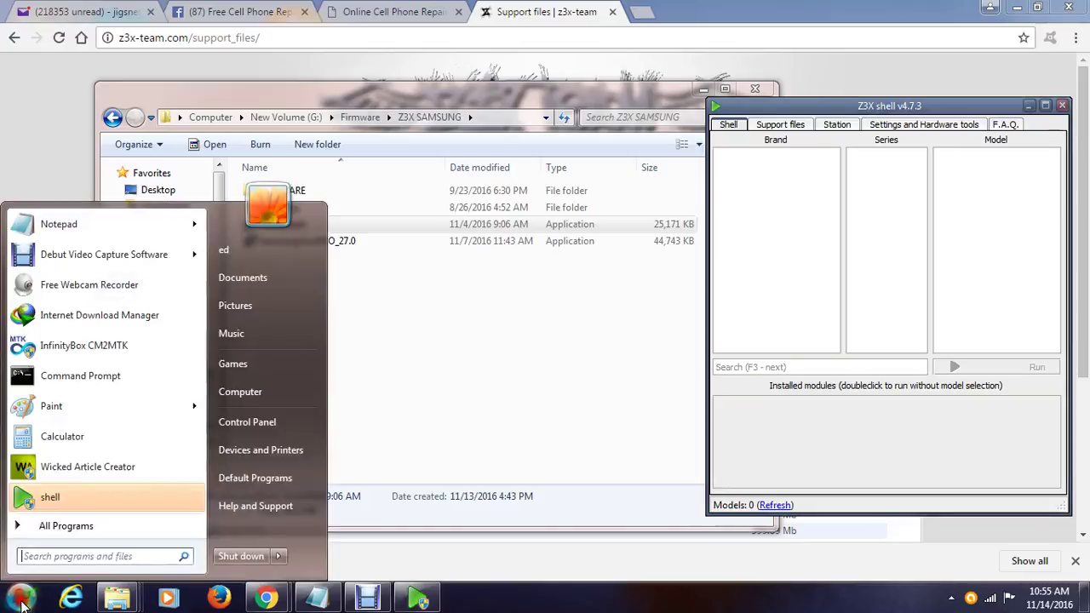
right_click(260, 397)
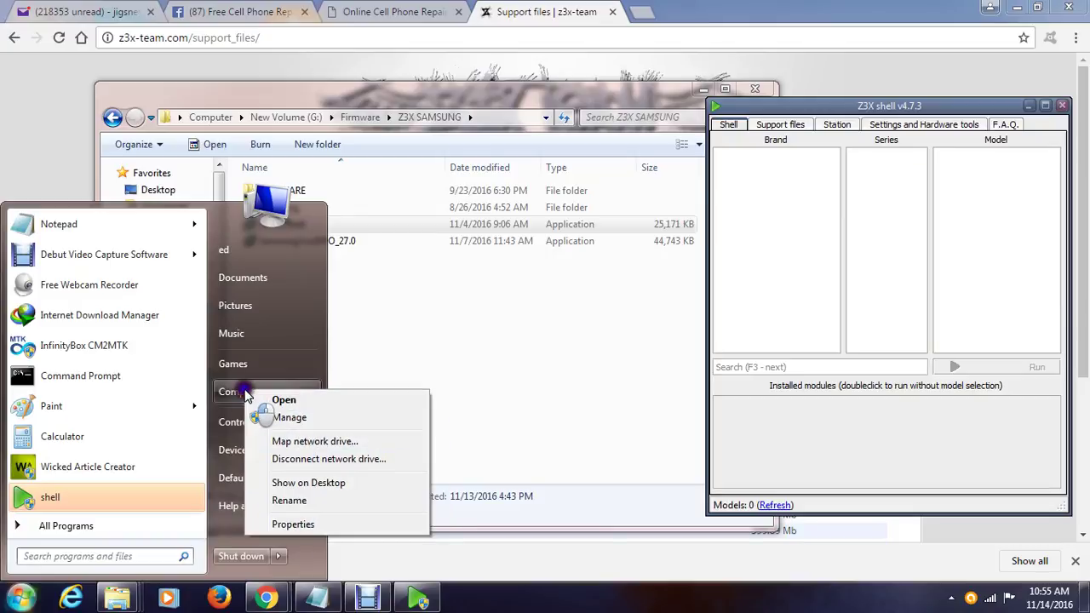
click(297, 525)
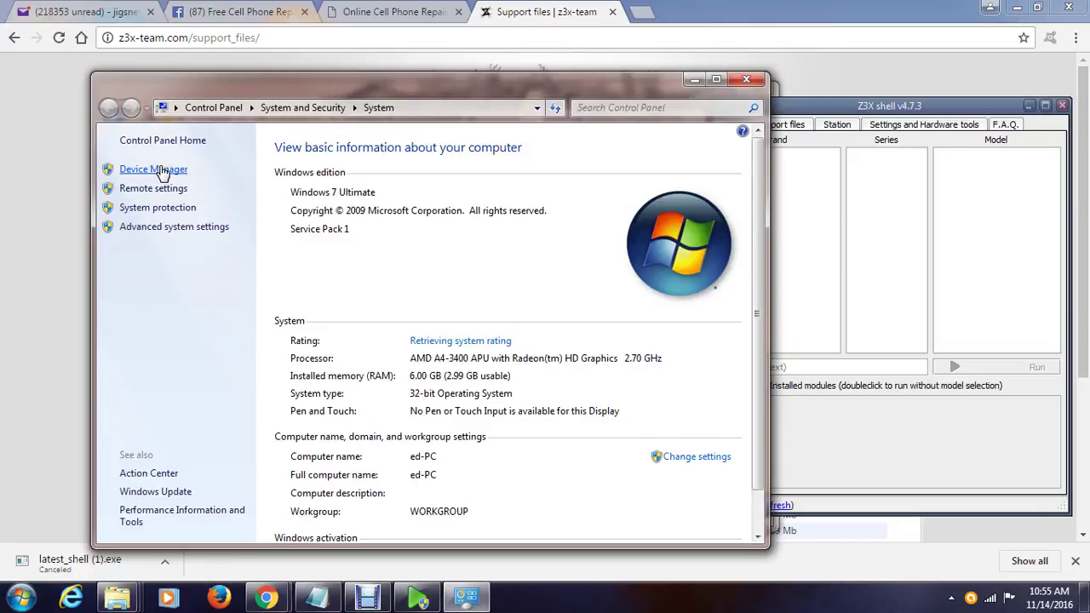
click(162, 171)
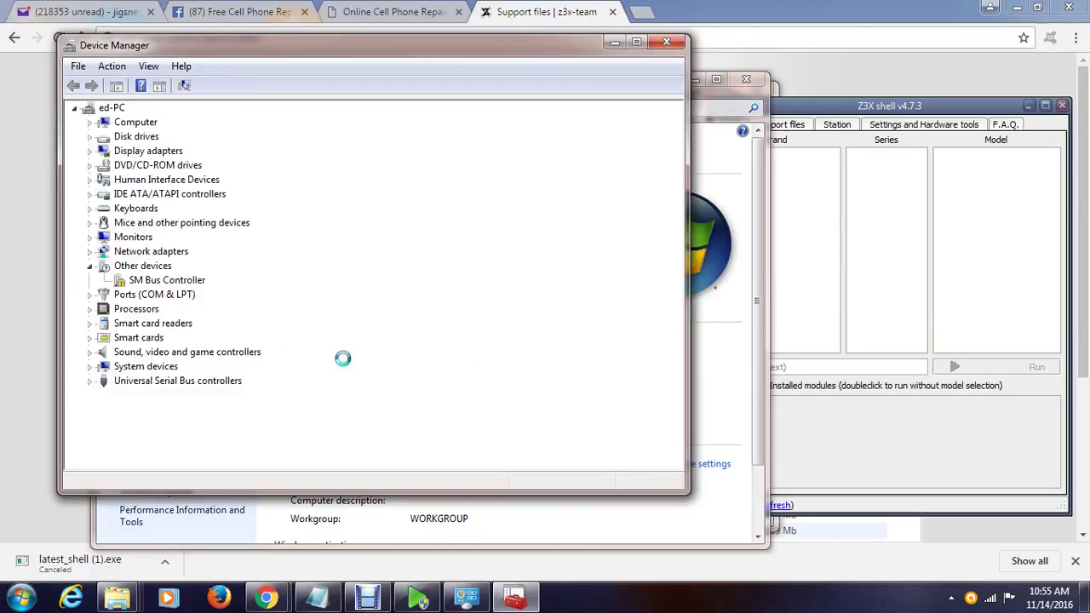
Examine SM Bus Controller, the smart card, the smart card reader and the Z3X BOX serial port in Device Manager
click(181, 283)
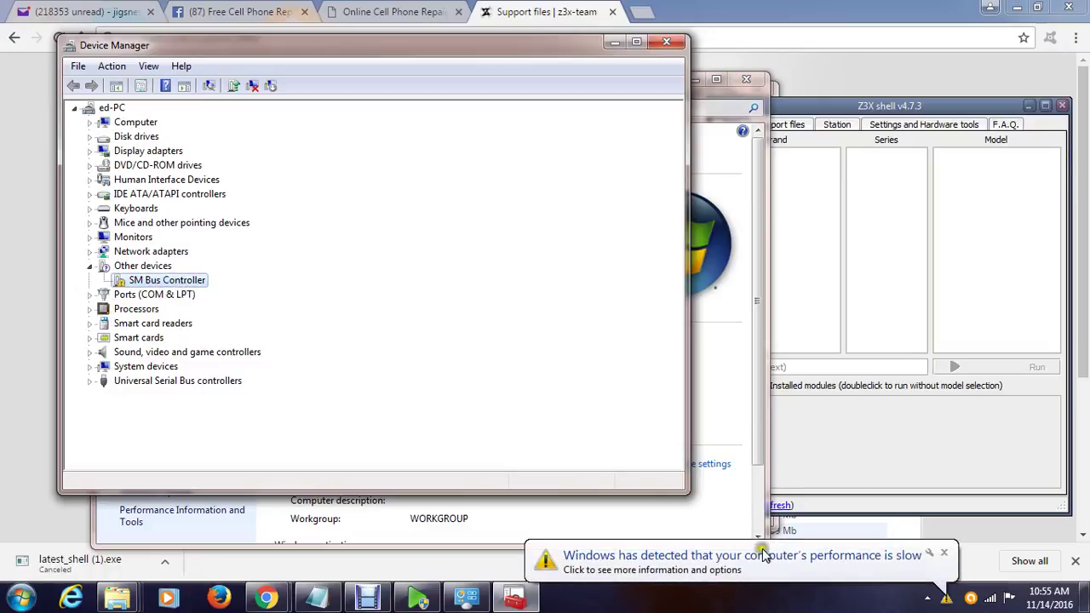
click(90, 338)
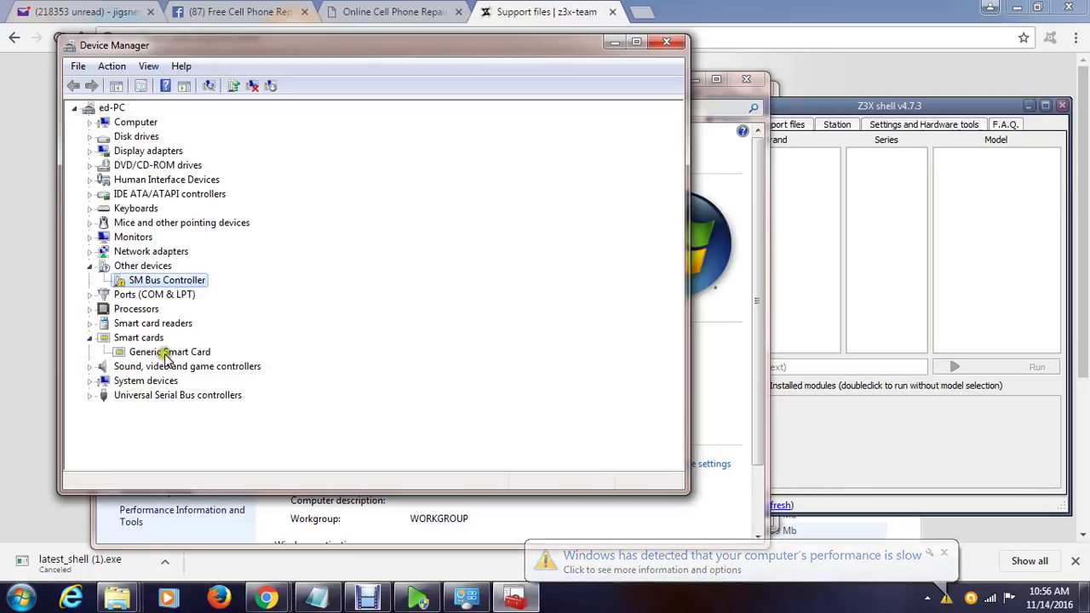
click(166, 357)
click(90, 323)
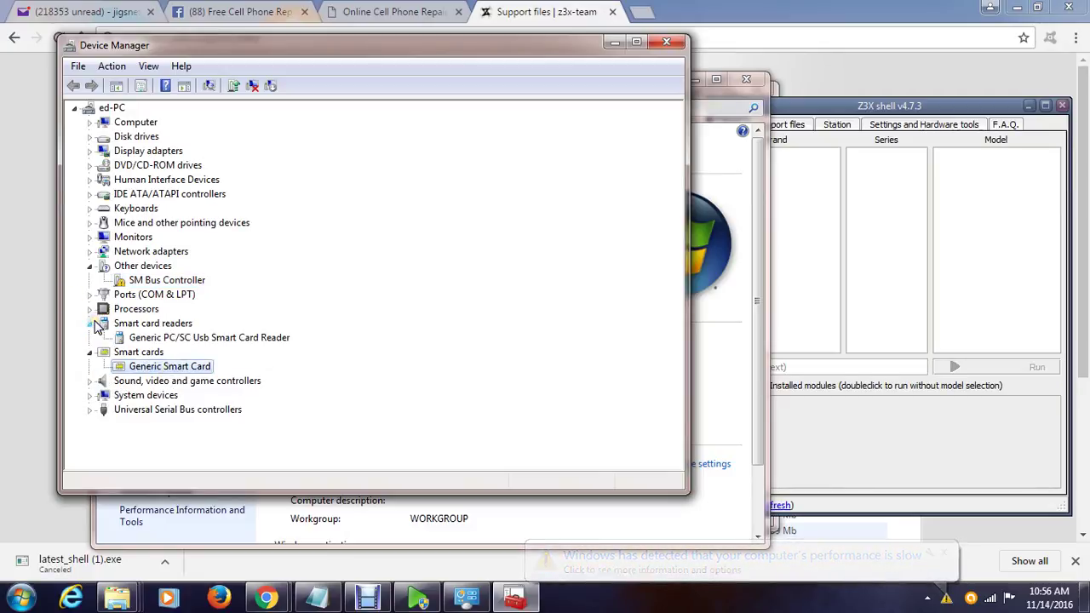
click(168, 338)
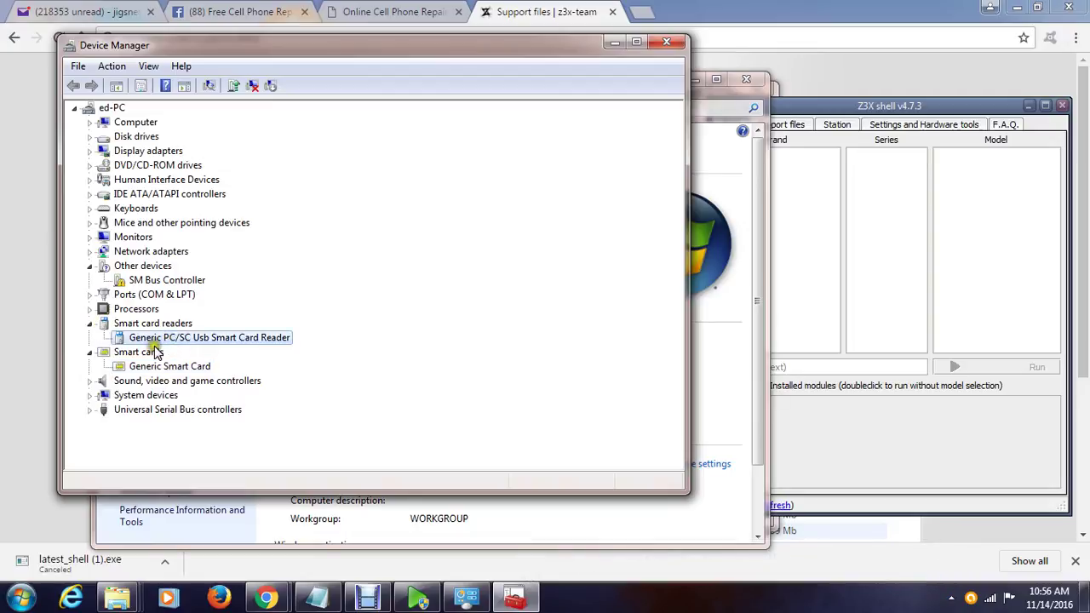
click(90, 295)
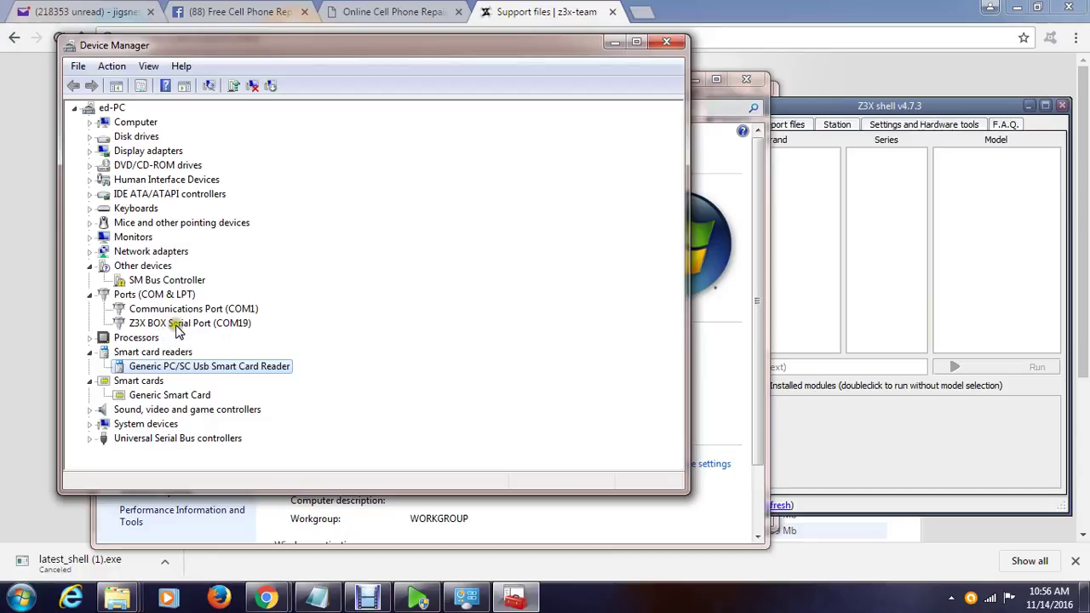
click(175, 326)
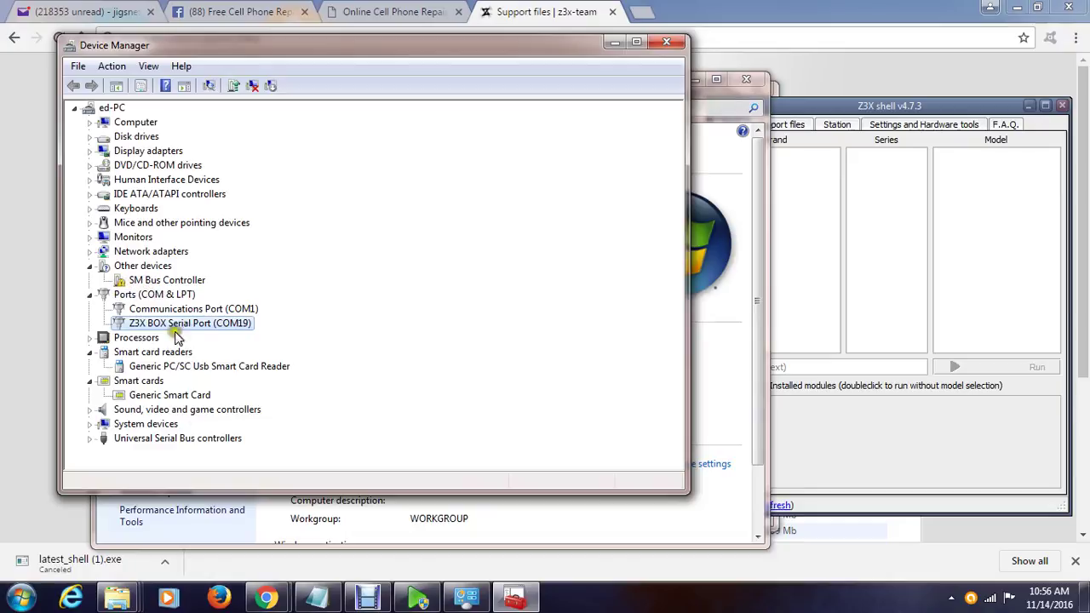
Open the Z3X installation folder at E:\Program Files\Z3X in the file explorer
click(19, 601)
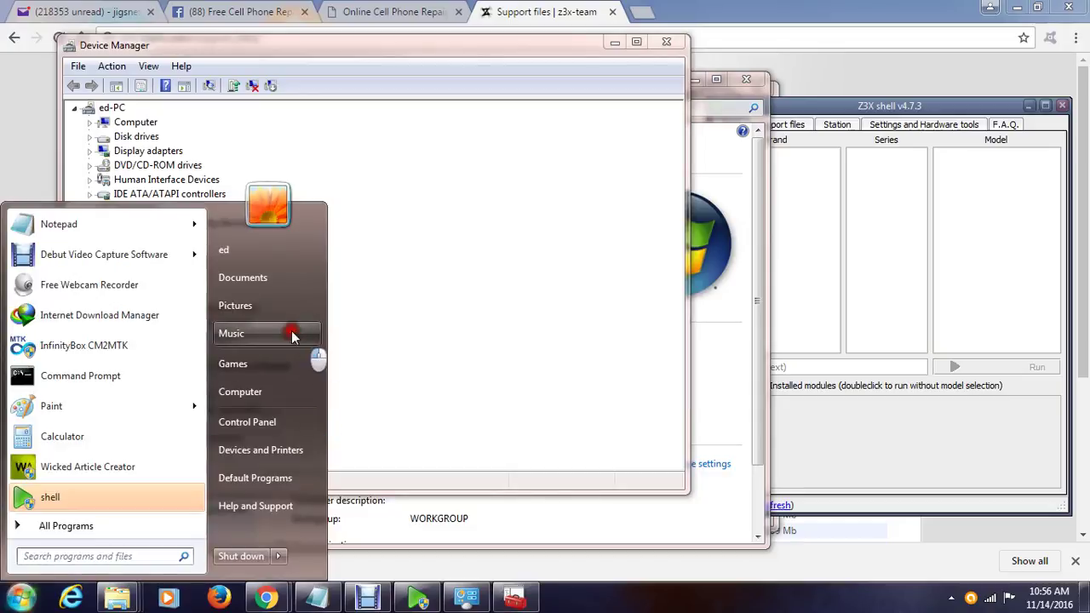
click(256, 391)
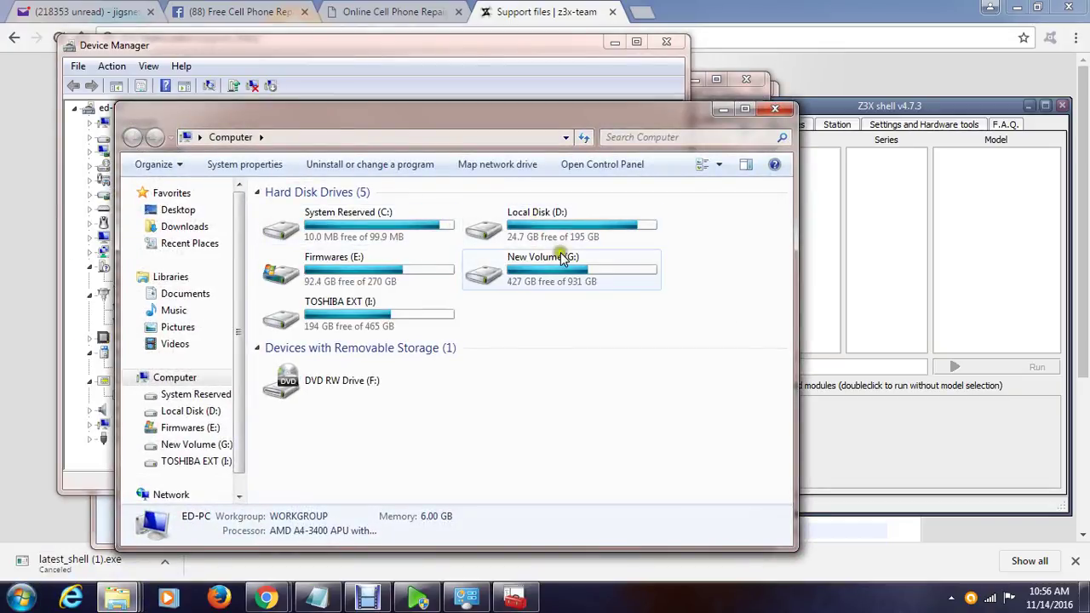
double_click(396, 280)
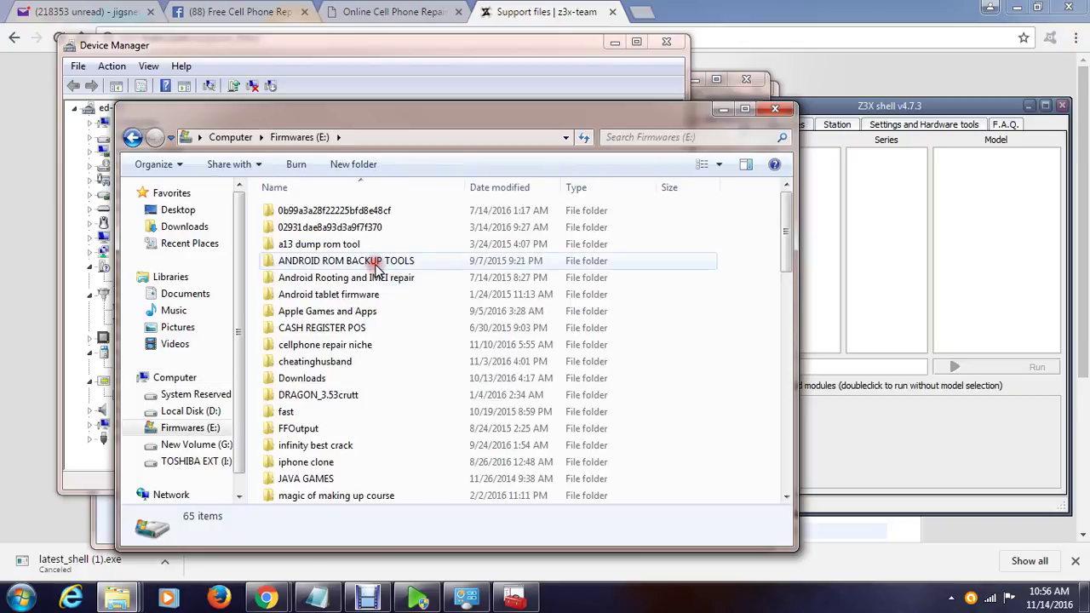
scroll(322, 394, down, 6)
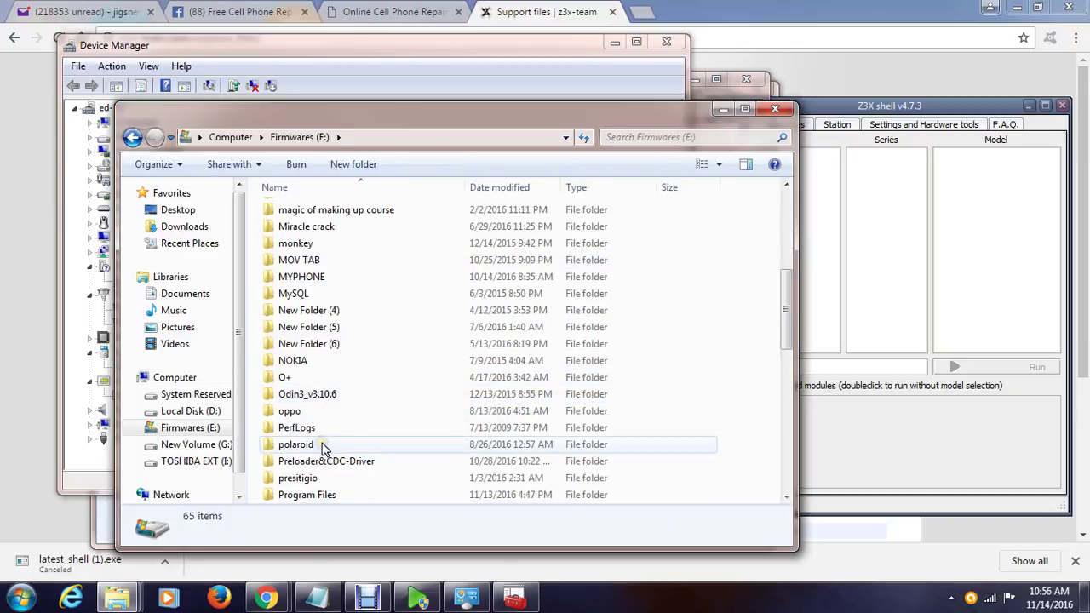
double_click(328, 494)
scroll(288, 436, down, 2)
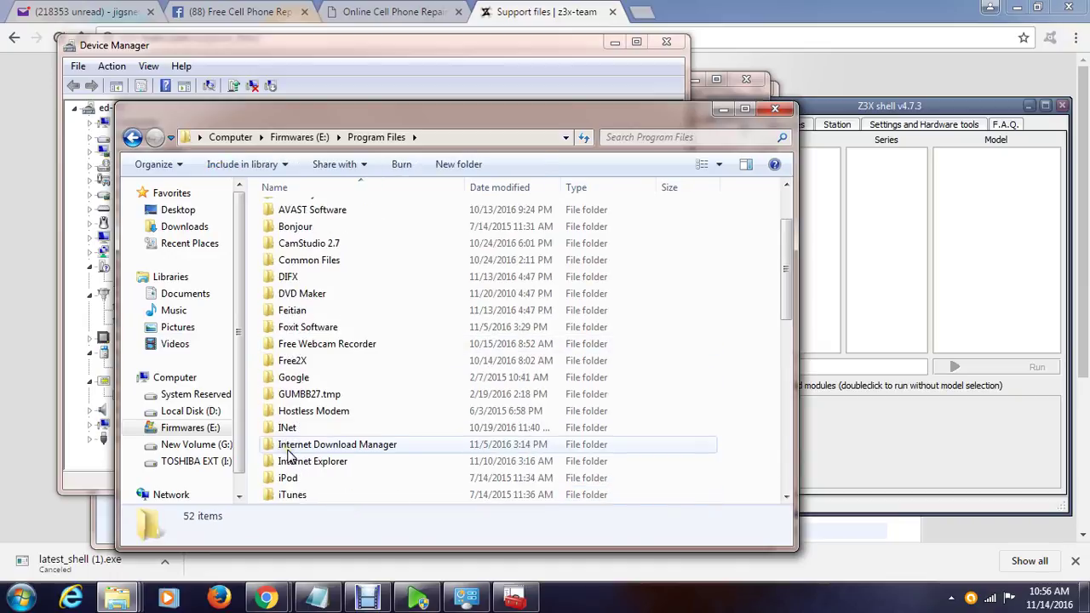
scroll(289, 375, down, 10)
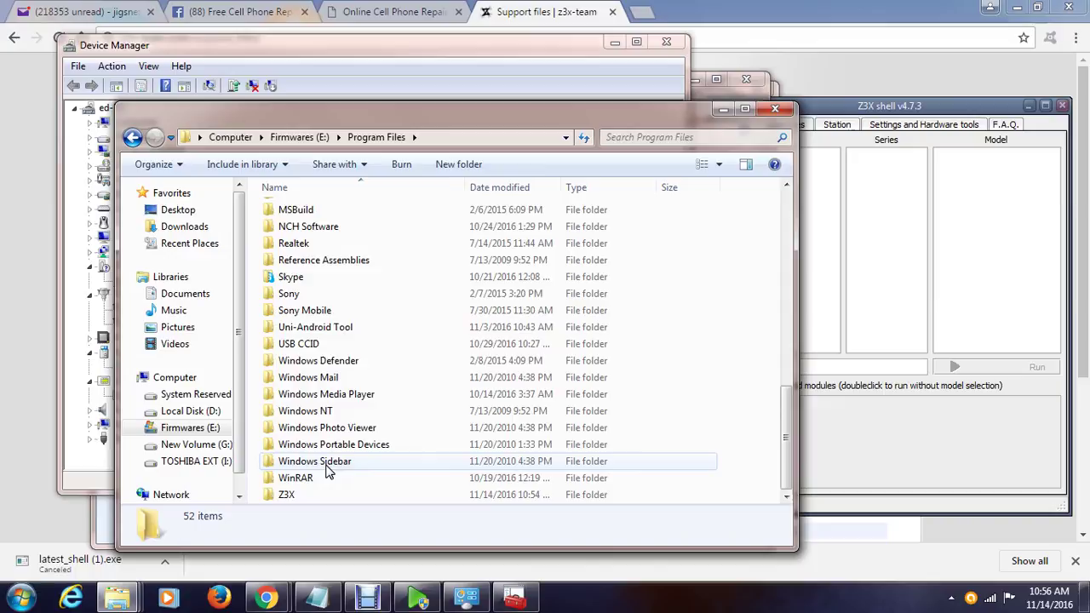
double_click(286, 492)
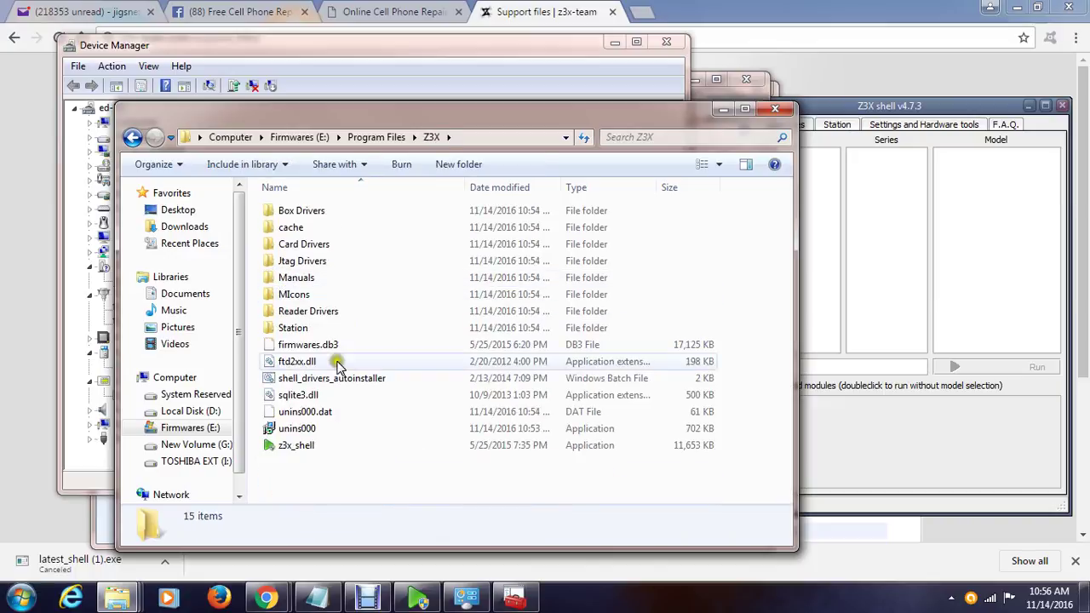
Review the Box Drivers, Card Drivers, Jtag Drivers and Reader Drivers folders in the Z3X folder
click(311, 213)
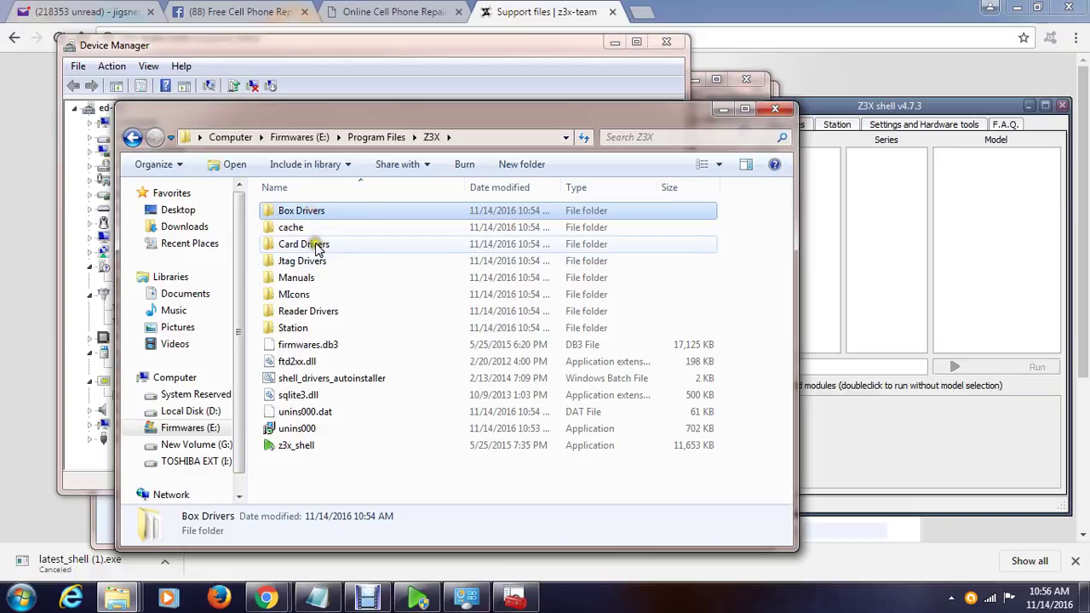
click(309, 244)
click(309, 260)
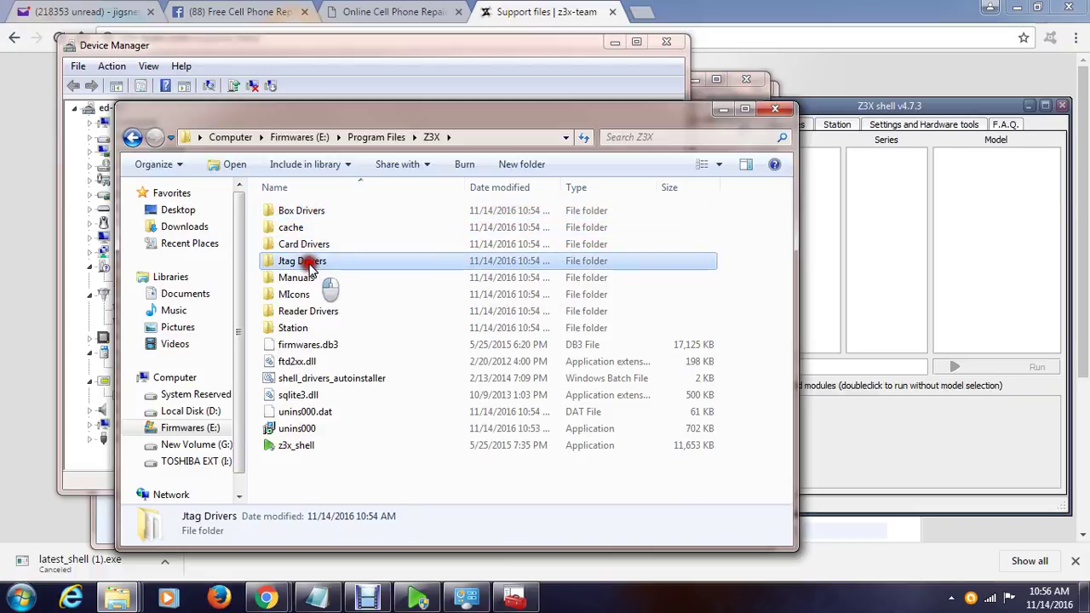
click(316, 312)
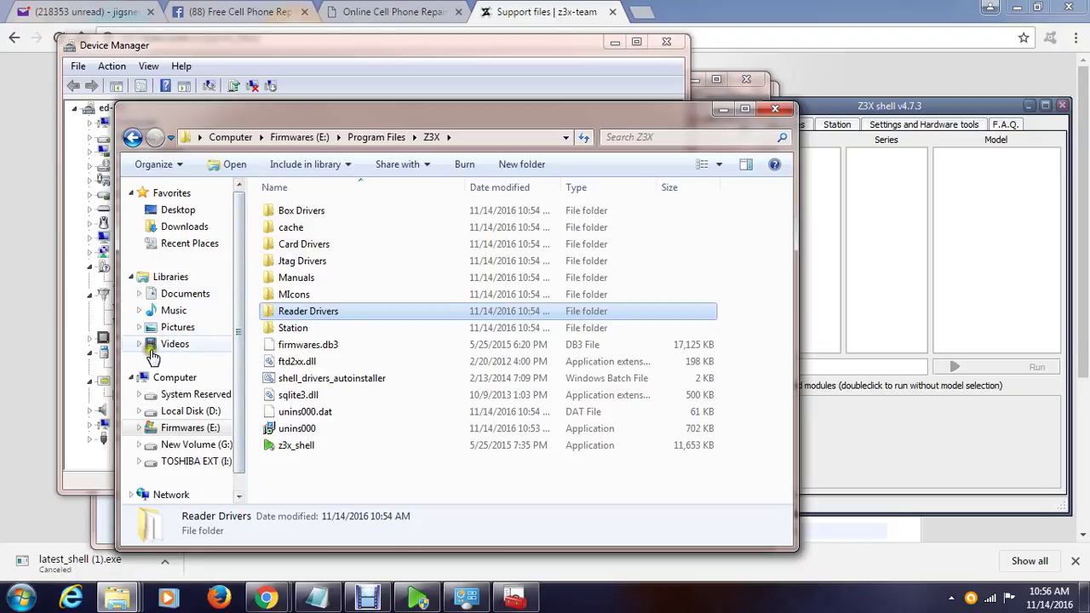
click(300, 213)
click(304, 244)
click(299, 262)
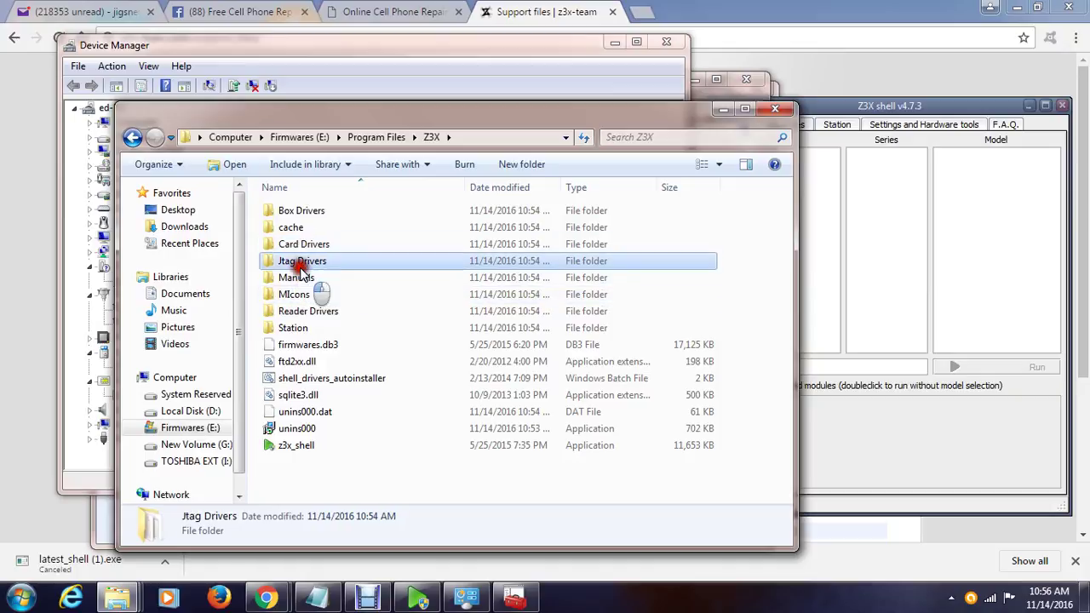
click(309, 311)
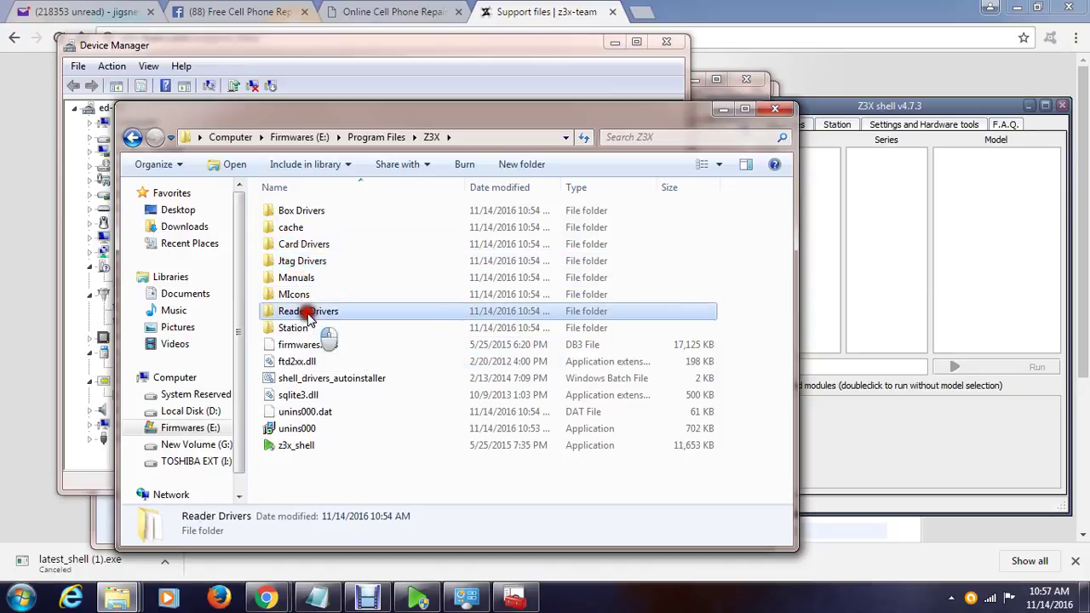
click(300, 260)
click(303, 244)
click(300, 213)
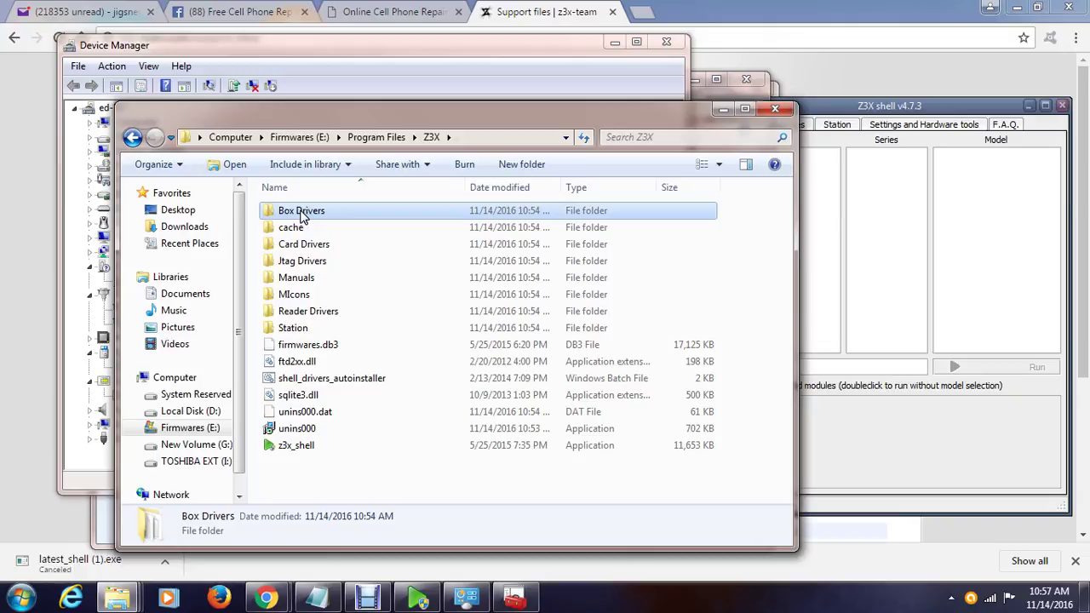
Close the Z3X folder, Device Manager and the computer's system properties
click(773, 108)
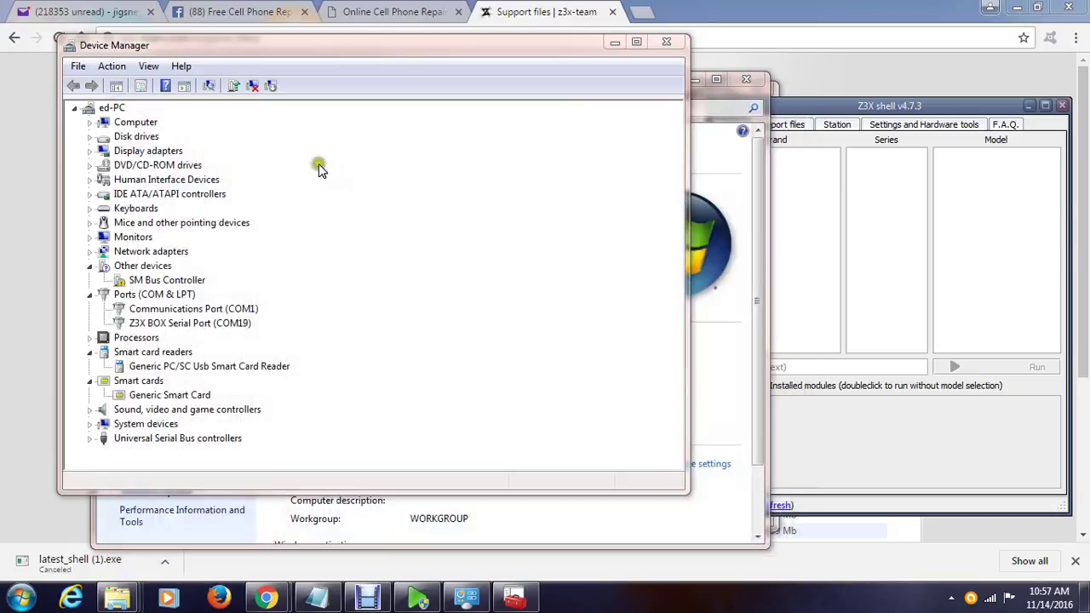
click(668, 41)
click(747, 83)
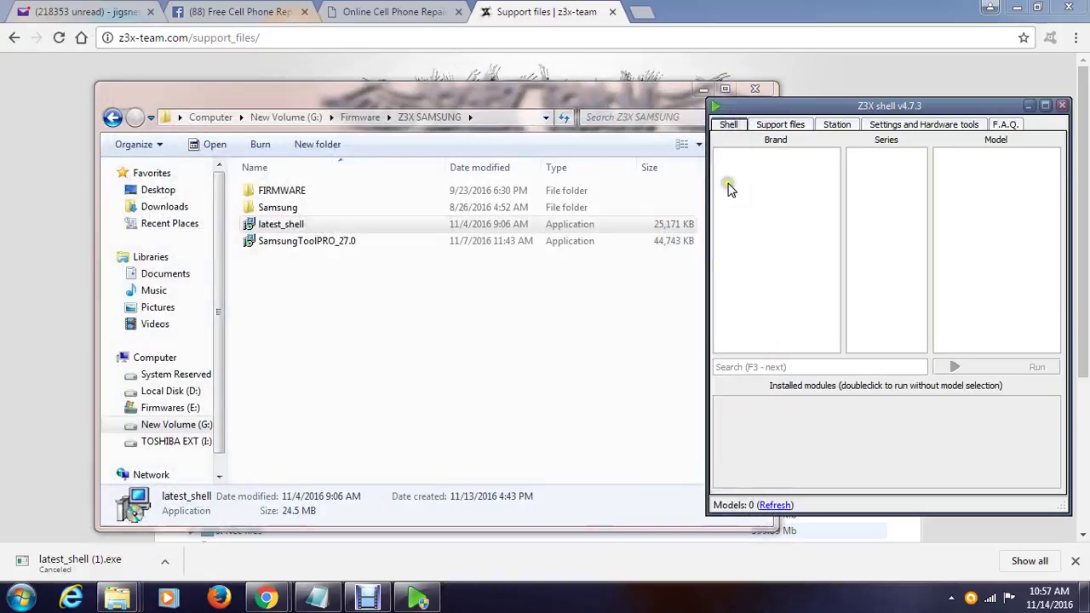
Show the Samsung Box software among Z3X shell's support files, with the Filename column widened to fit the full names
drag(769, 109, 443, 109)
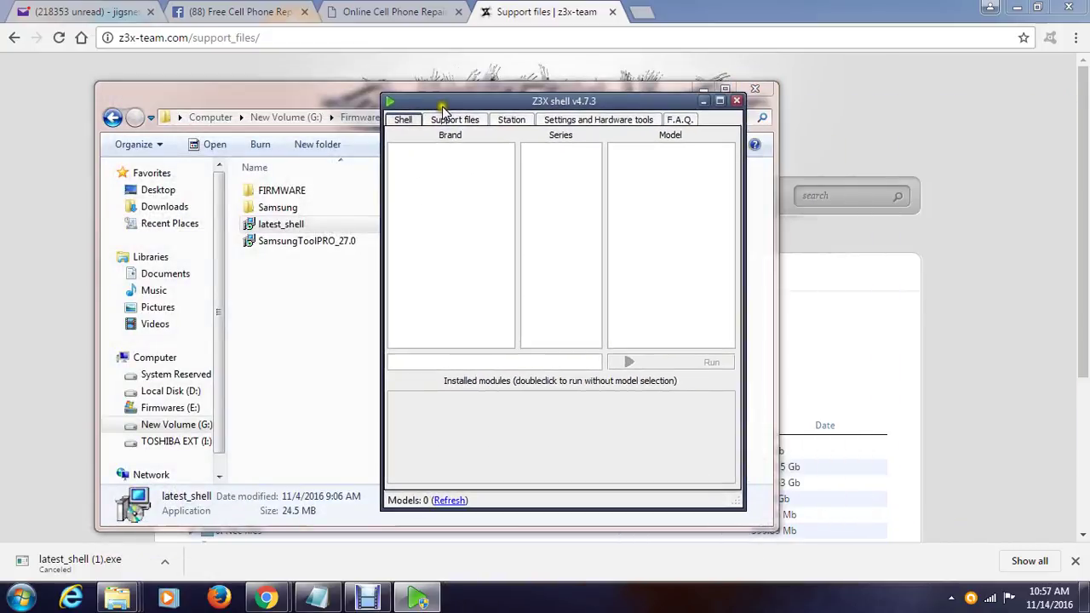
click(455, 120)
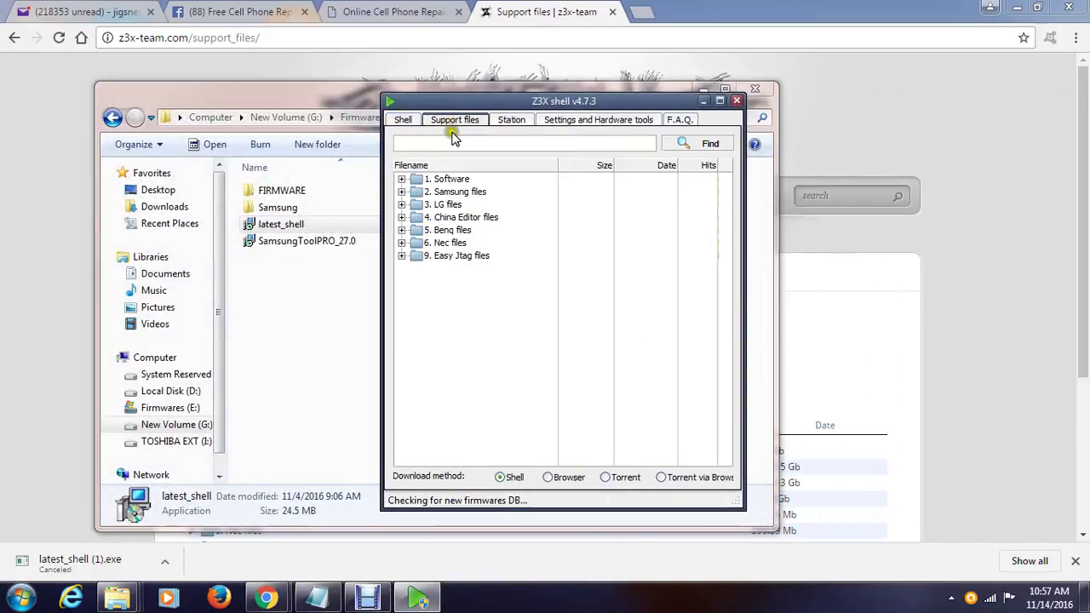
click(401, 179)
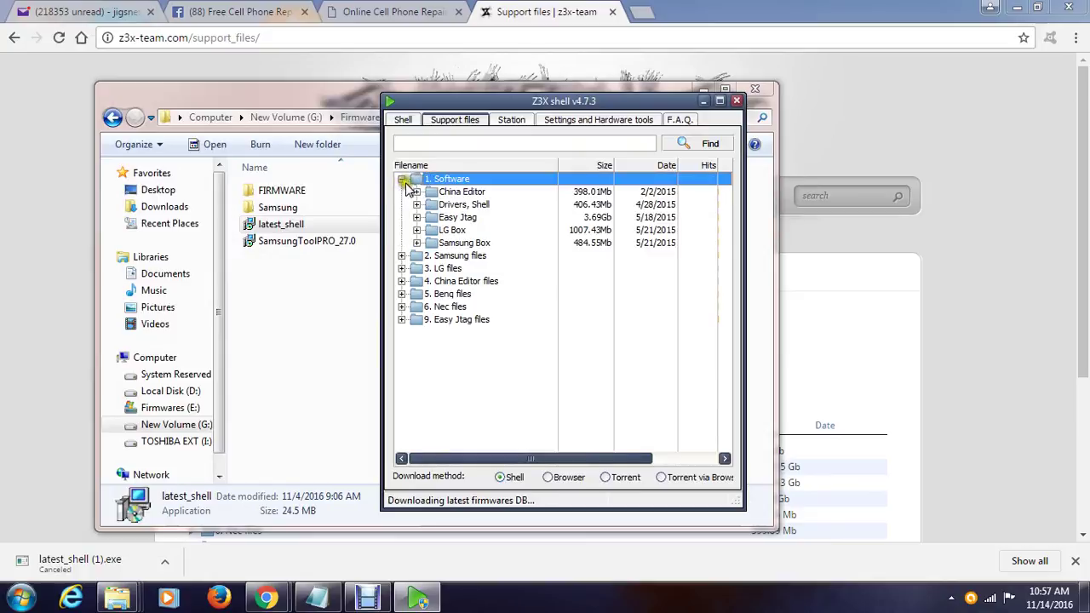
click(417, 244)
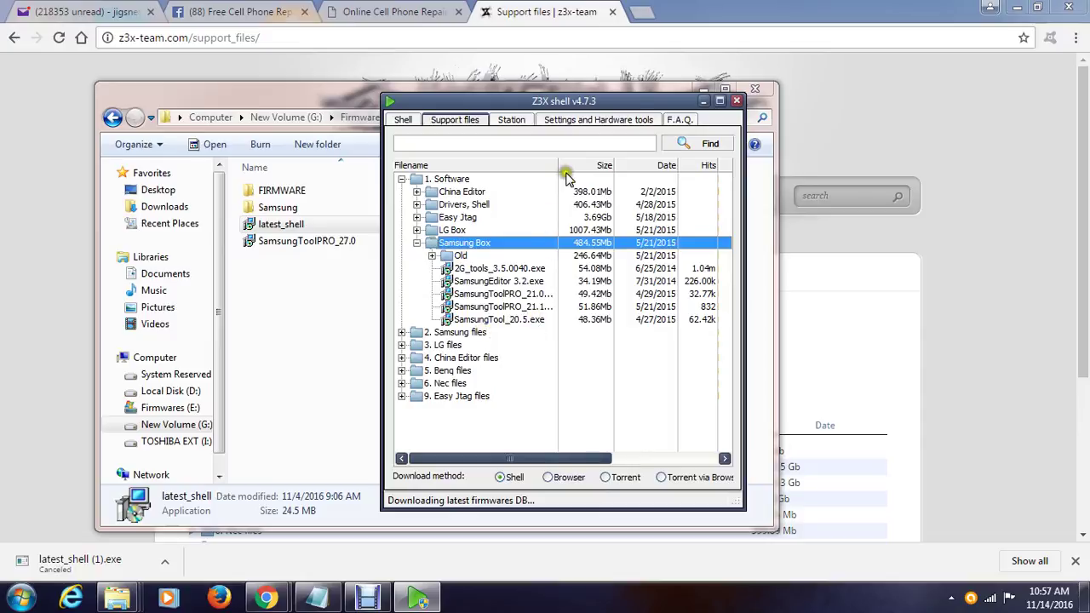
drag(558, 165, 701, 165)
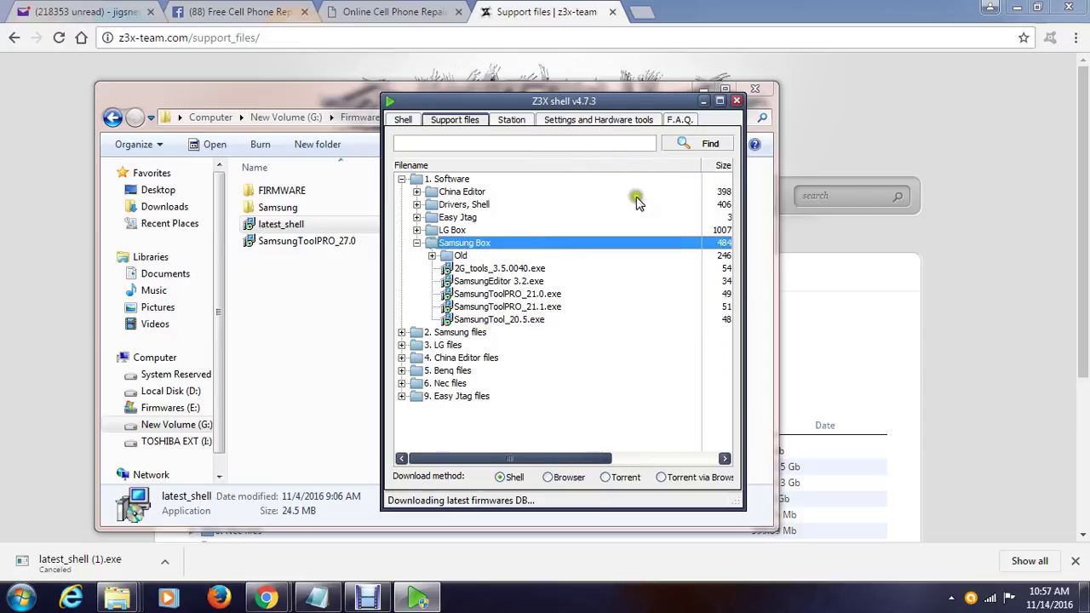
Select SamsungToolPRO_21.1.exe, make the shell window taller and set the download method to Browser
click(505, 308)
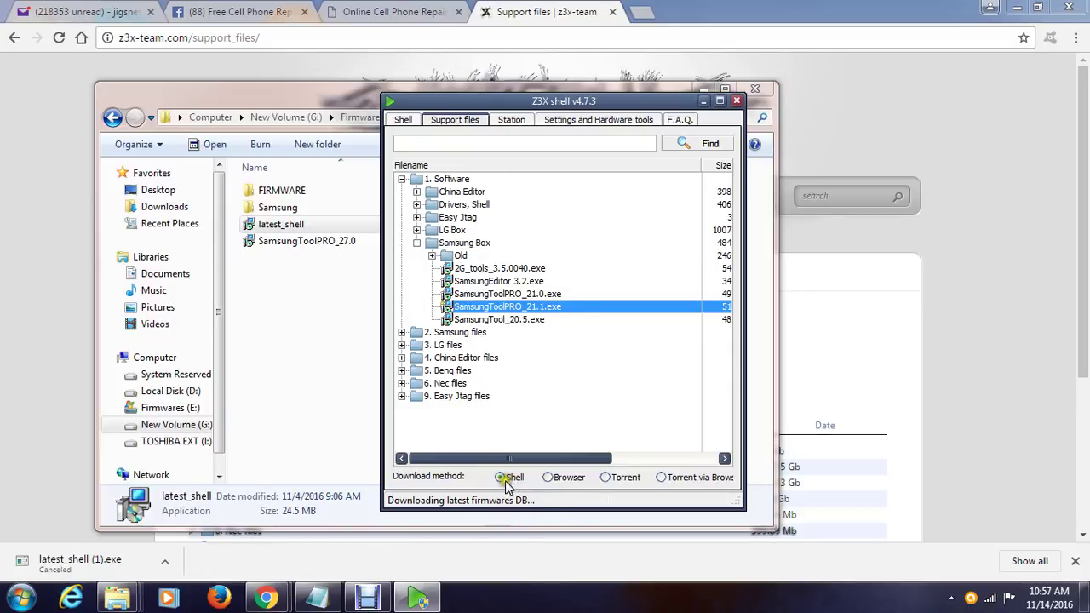
drag(543, 509, 519, 555)
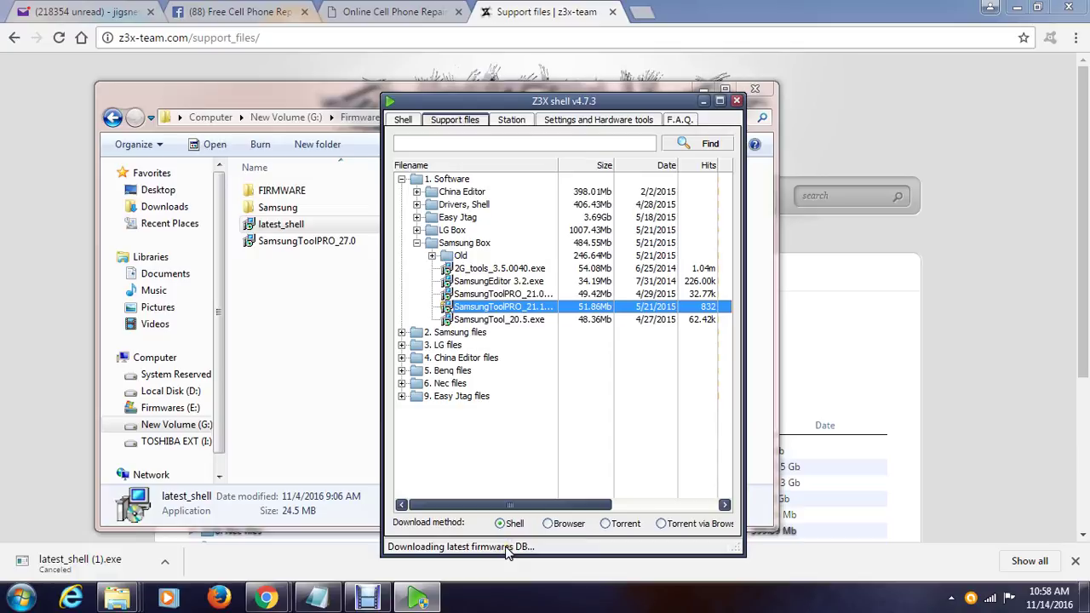
click(548, 524)
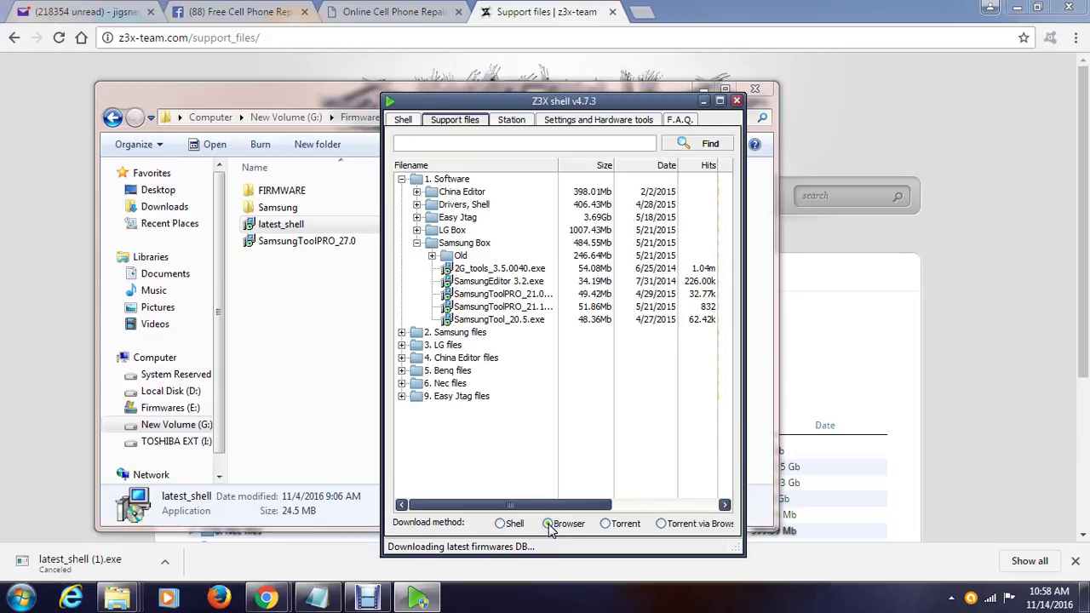
Run the SamsungToolPRO_27.0 installer from the Z3X SAMSUNG folder with English as the setup language
click(293, 331)
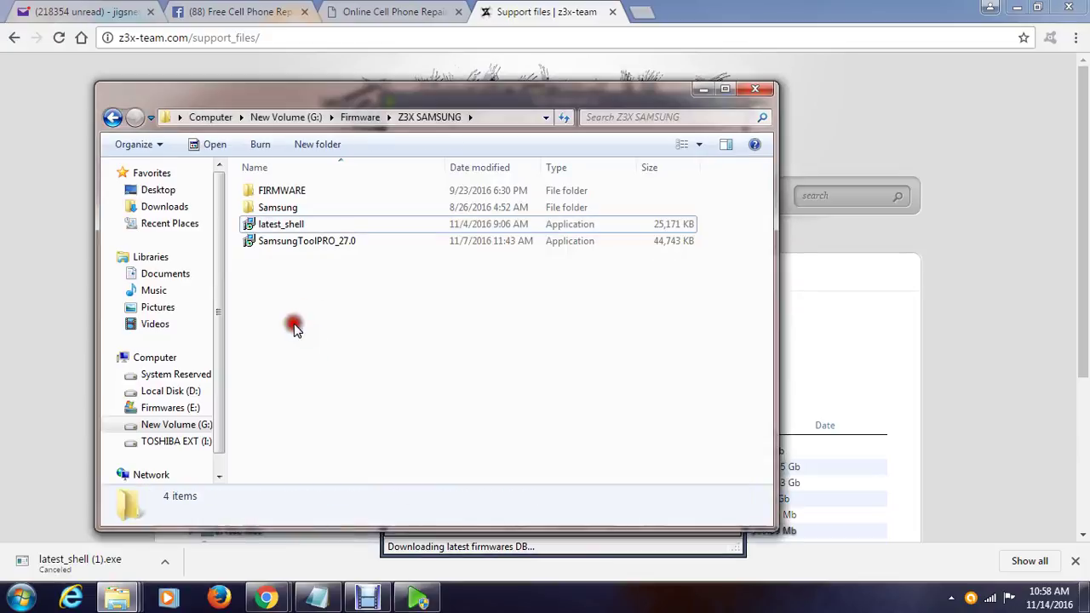
click(336, 245)
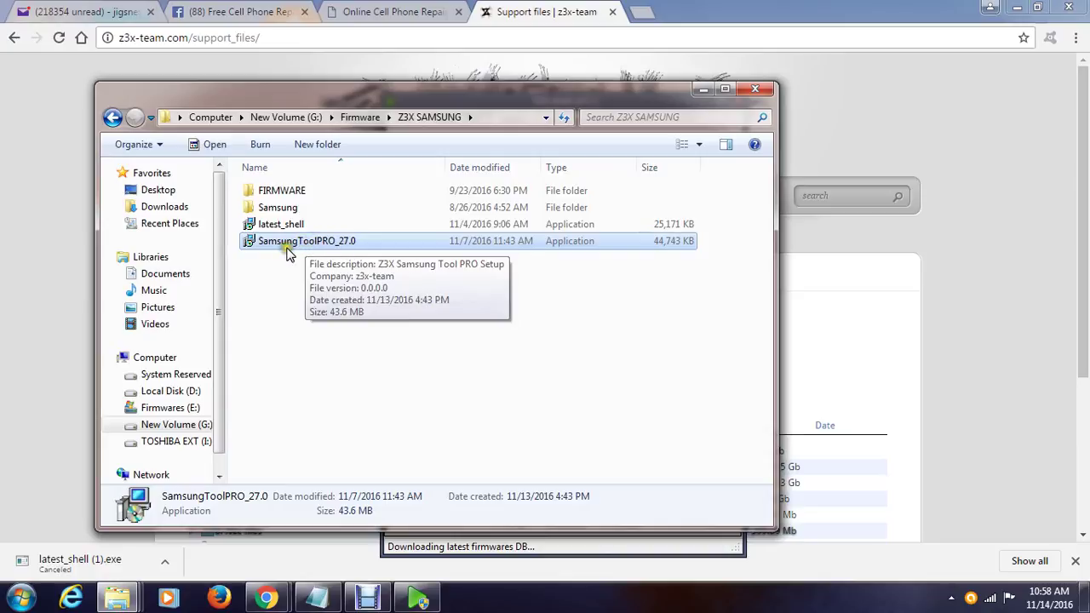
click(381, 392)
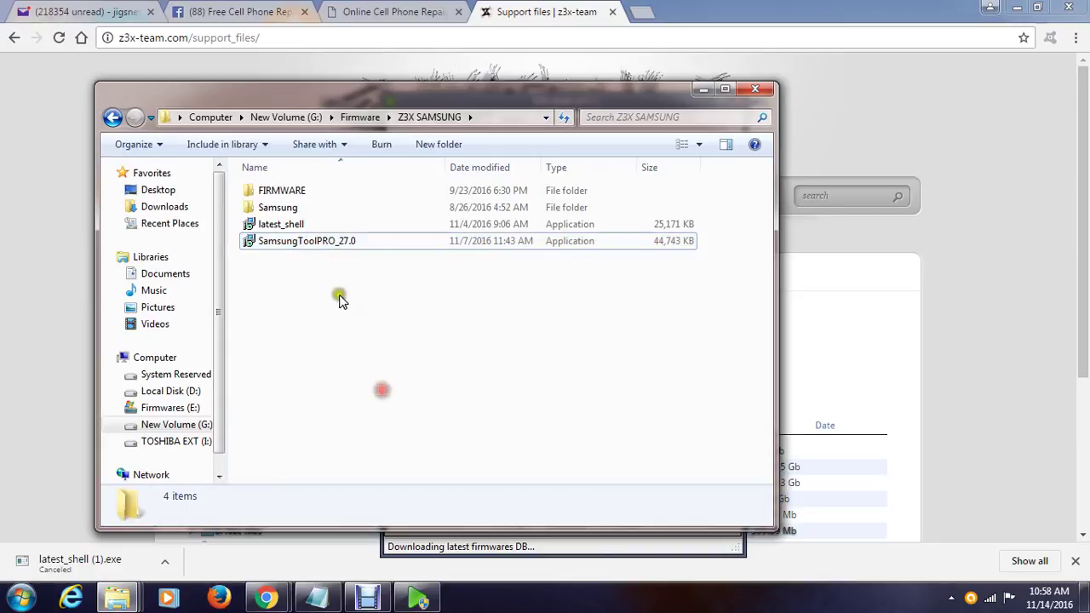
double_click(276, 241)
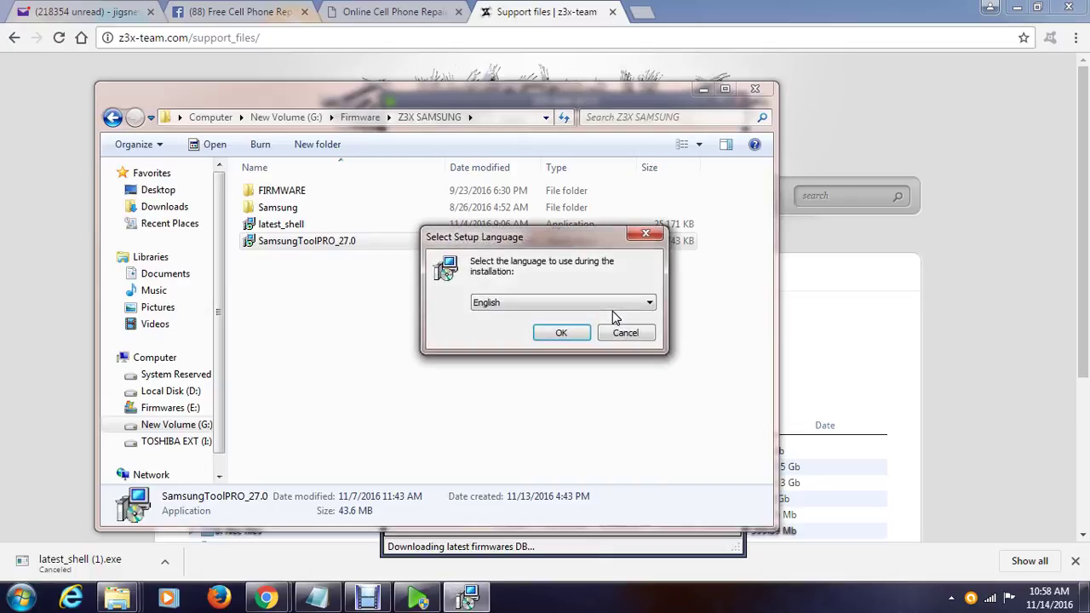
click(547, 332)
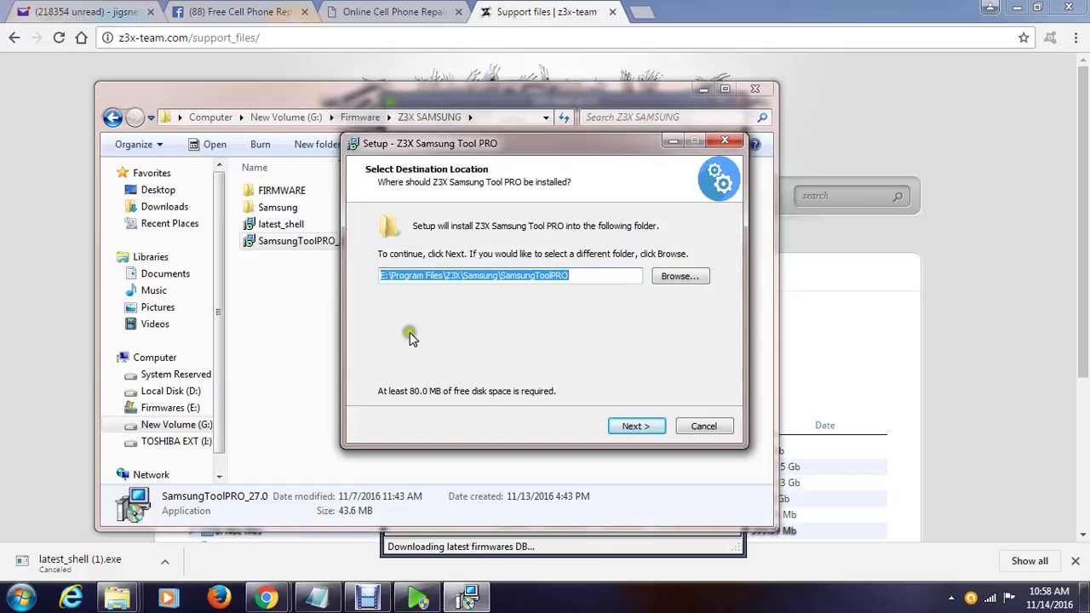
Install Z3X Samsung Tool PRO in the default folders with a desktop shortcut, and finish setup with Launch Samsung enabled
click(634, 426)
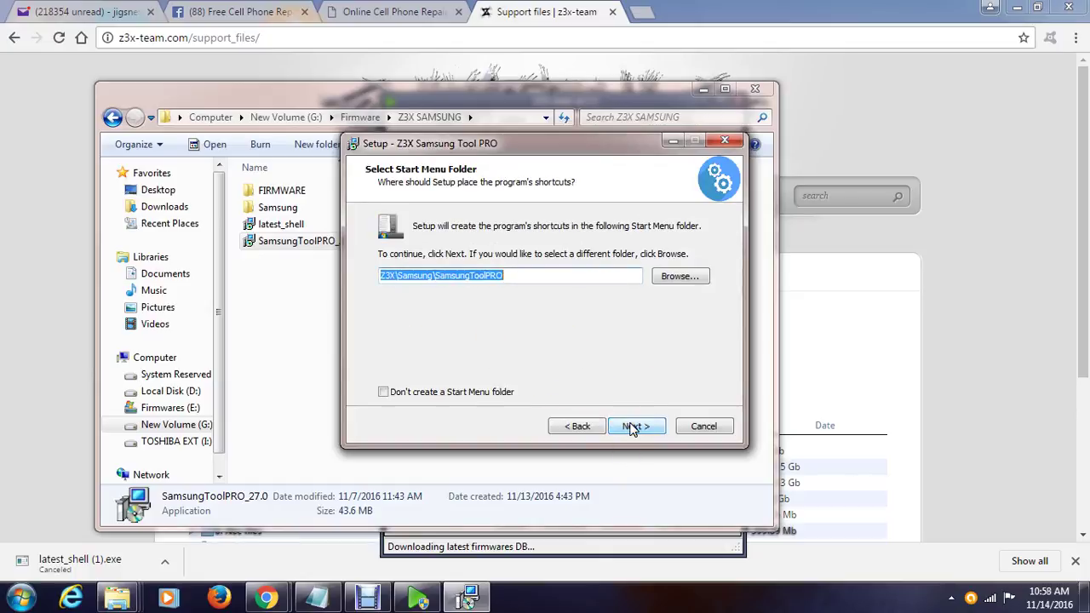
click(633, 427)
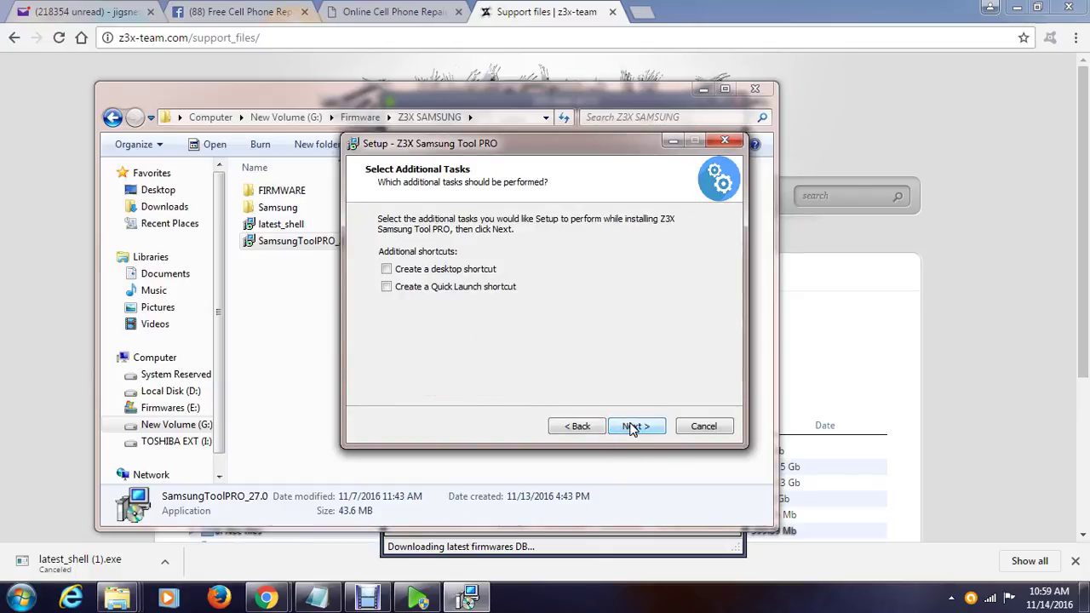
click(387, 269)
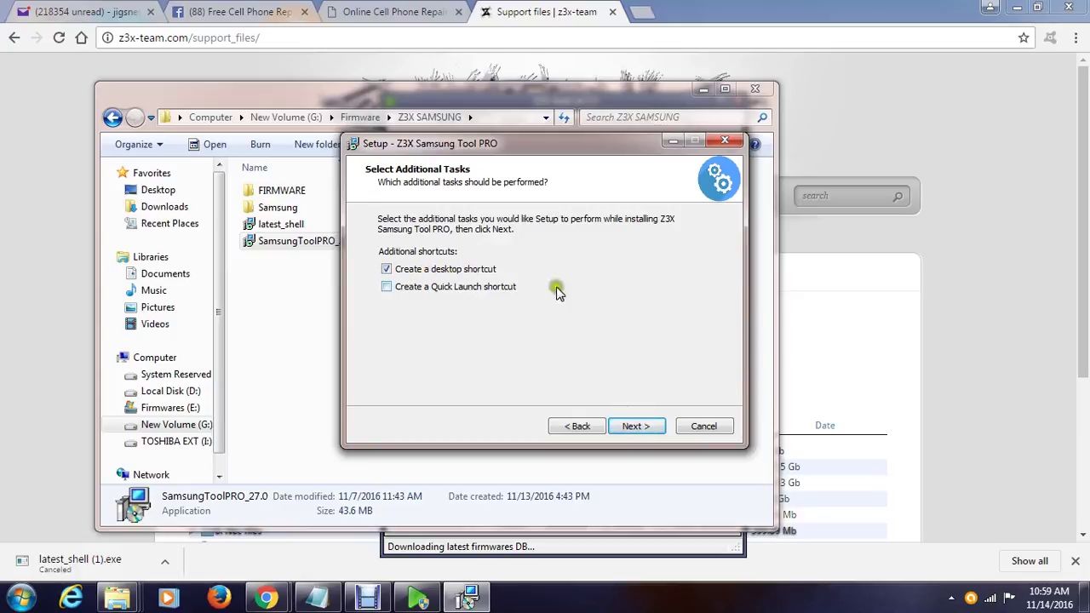
click(637, 425)
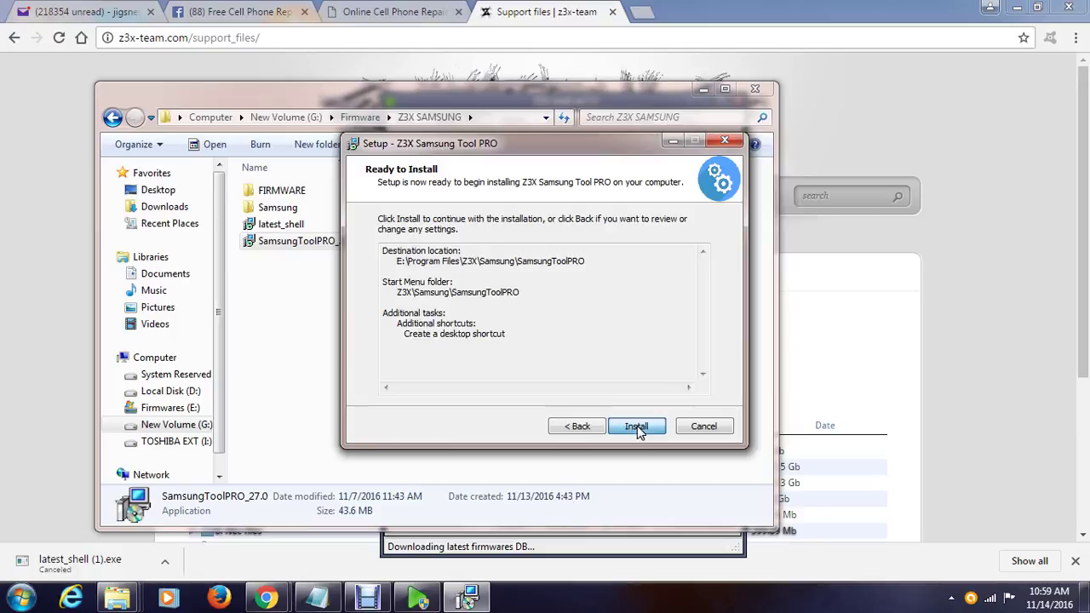
click(637, 426)
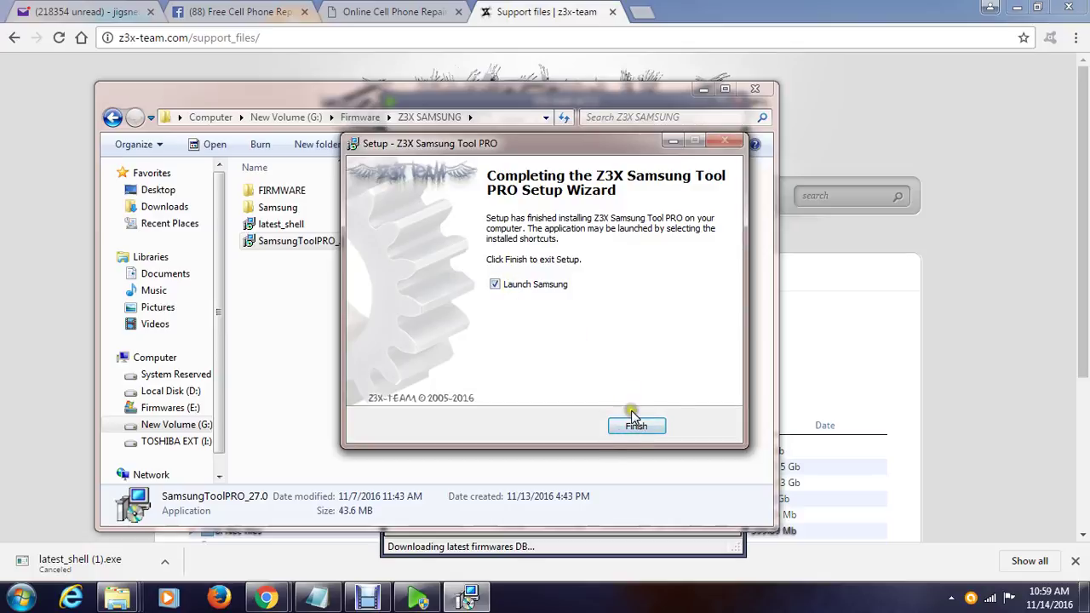
click(635, 425)
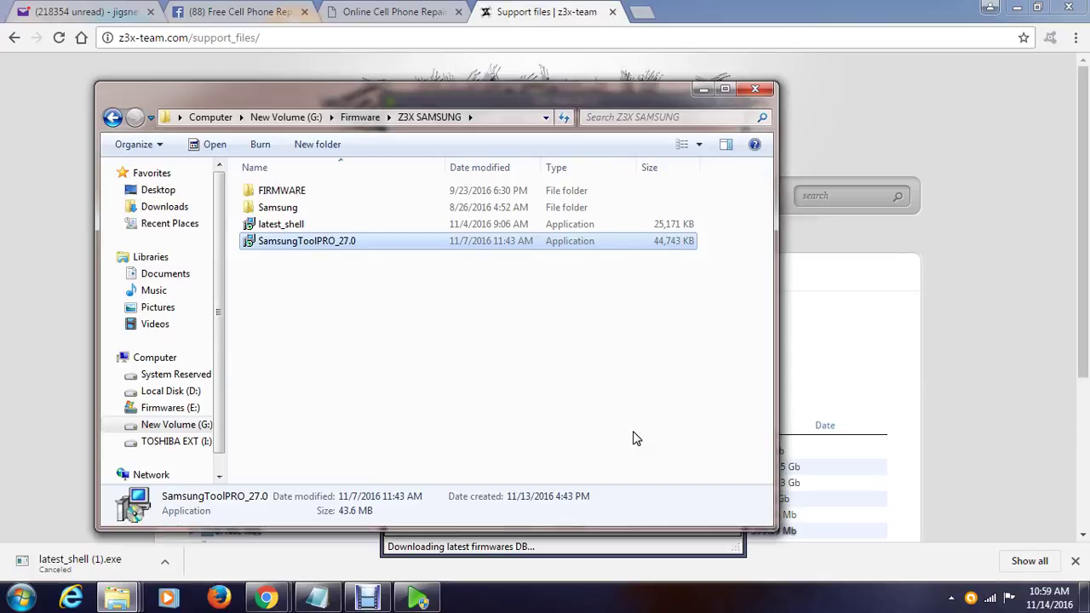
Minimize the Z3X SAMSUNG folder, the Z3X shell and the browser, and start Samsung Tool PRO from the desktop
click(704, 90)
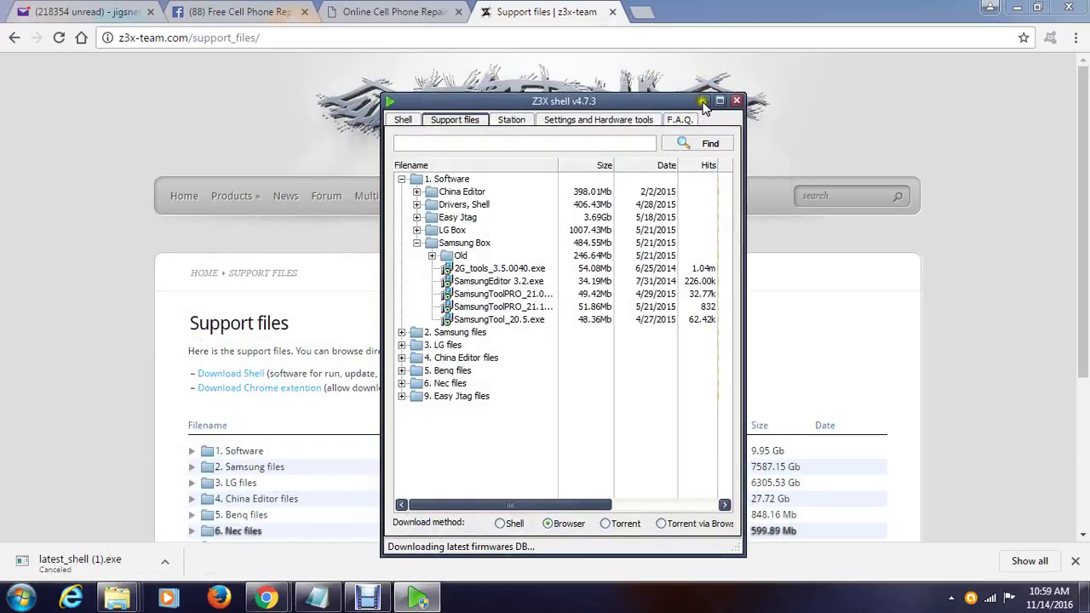
click(702, 101)
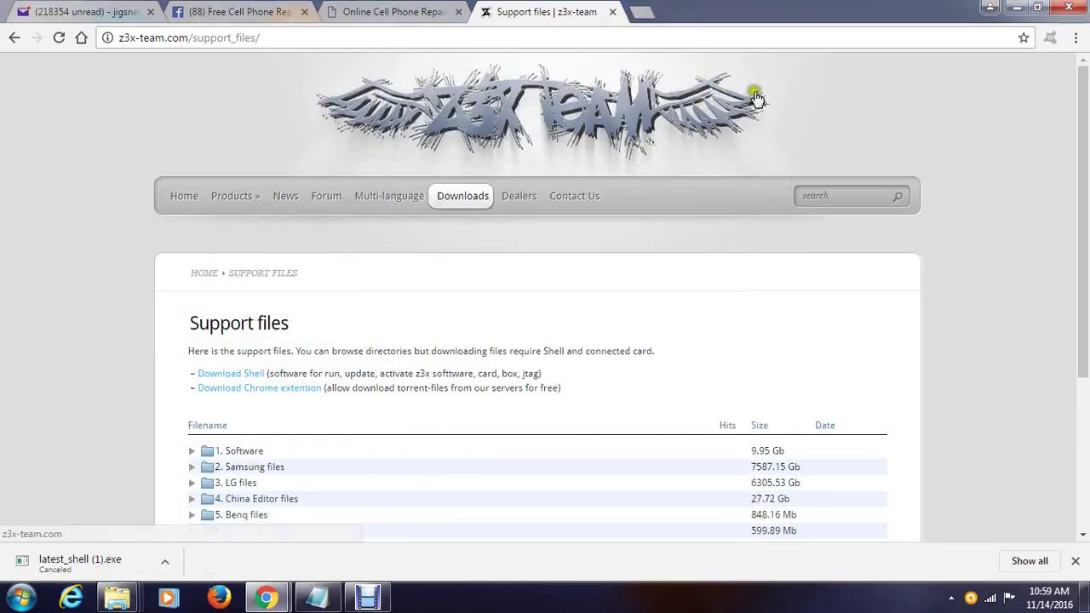
click(1020, 9)
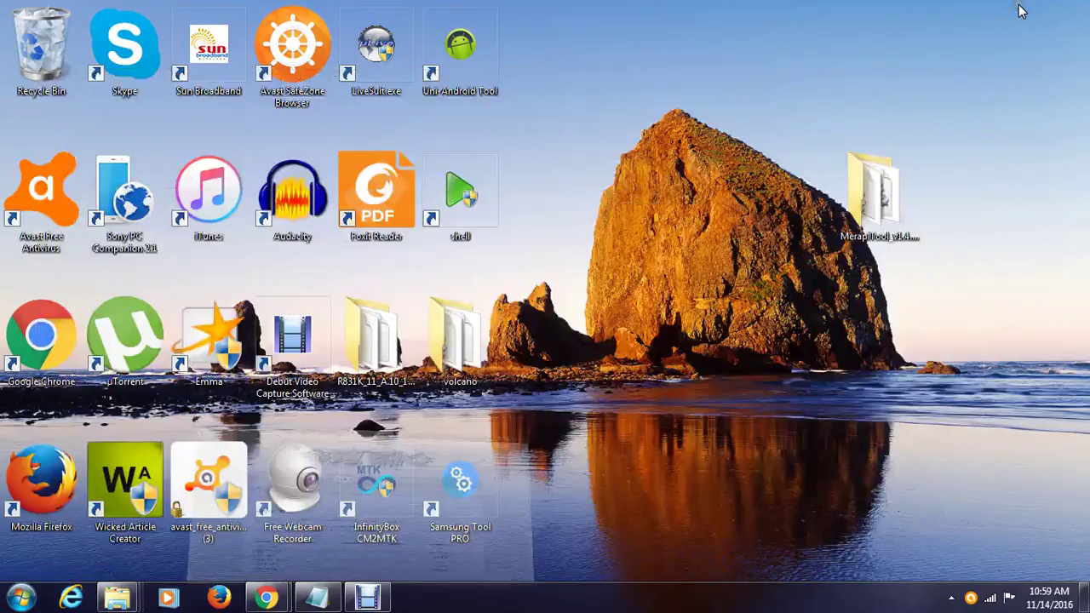
double_click(461, 490)
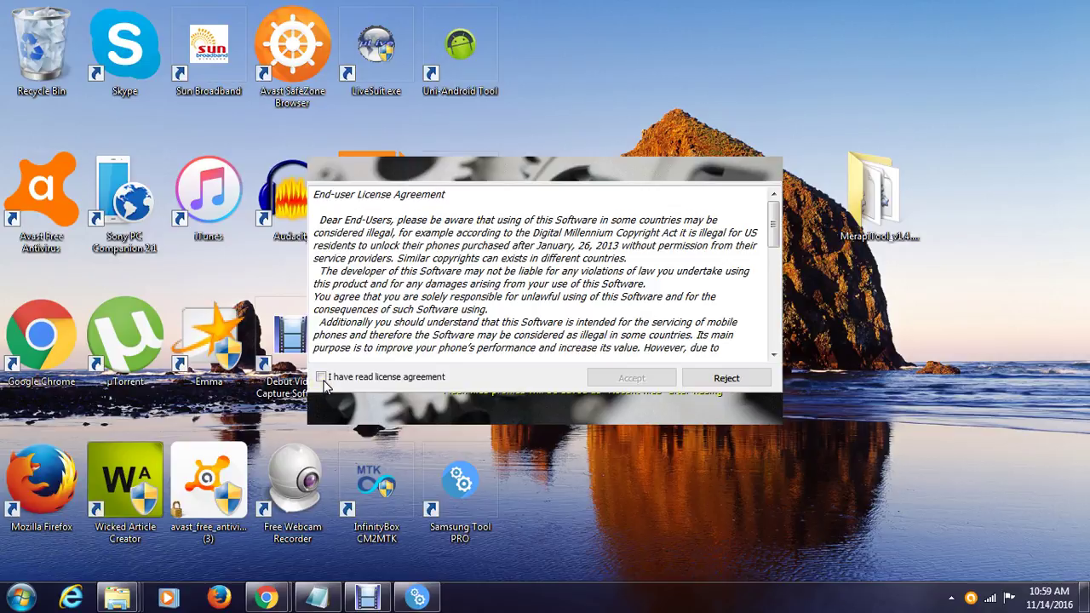
Accept the end-user license agreement, enable the Repair IMEI functions and acknowledge the data collection notice
click(321, 377)
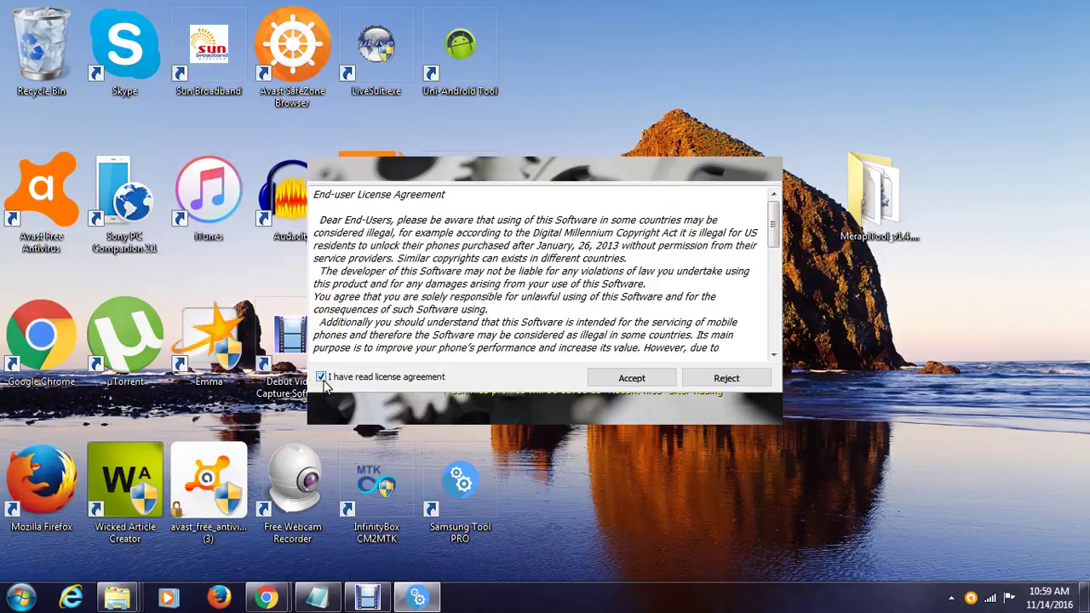
click(616, 378)
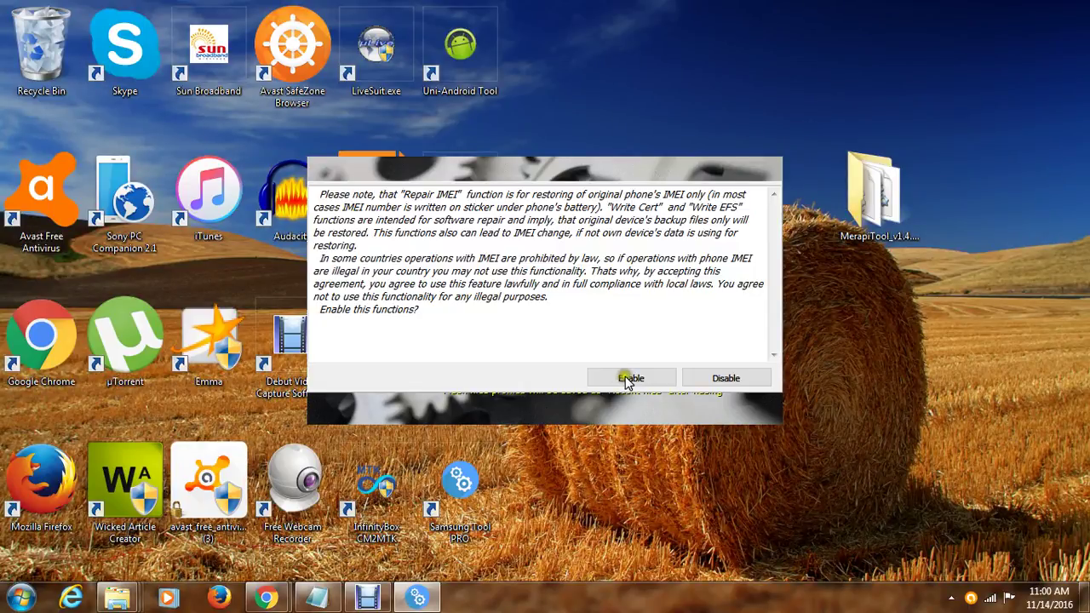
click(620, 380)
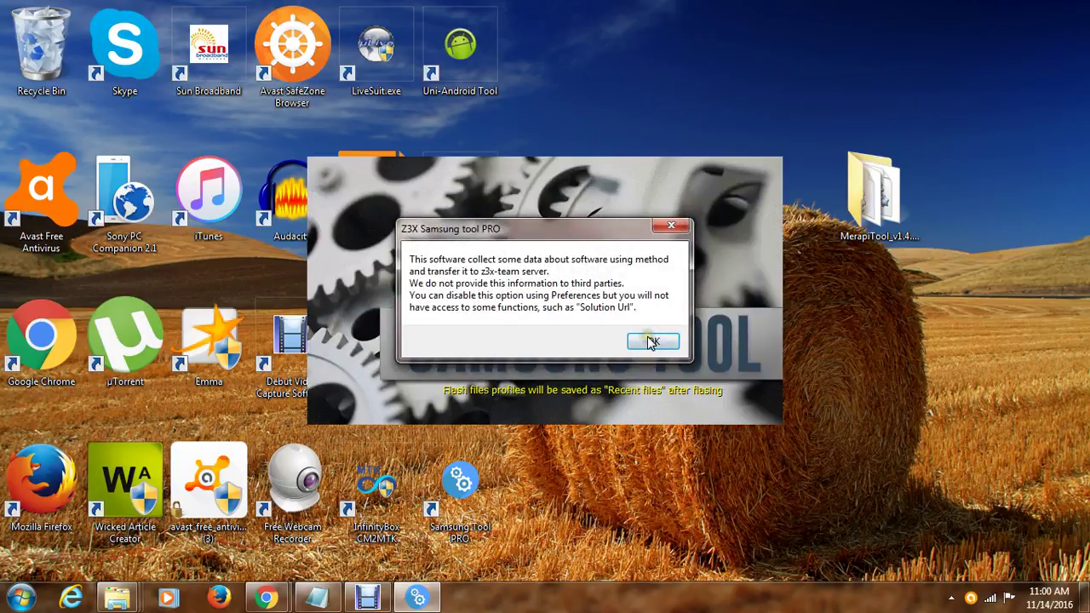
click(649, 341)
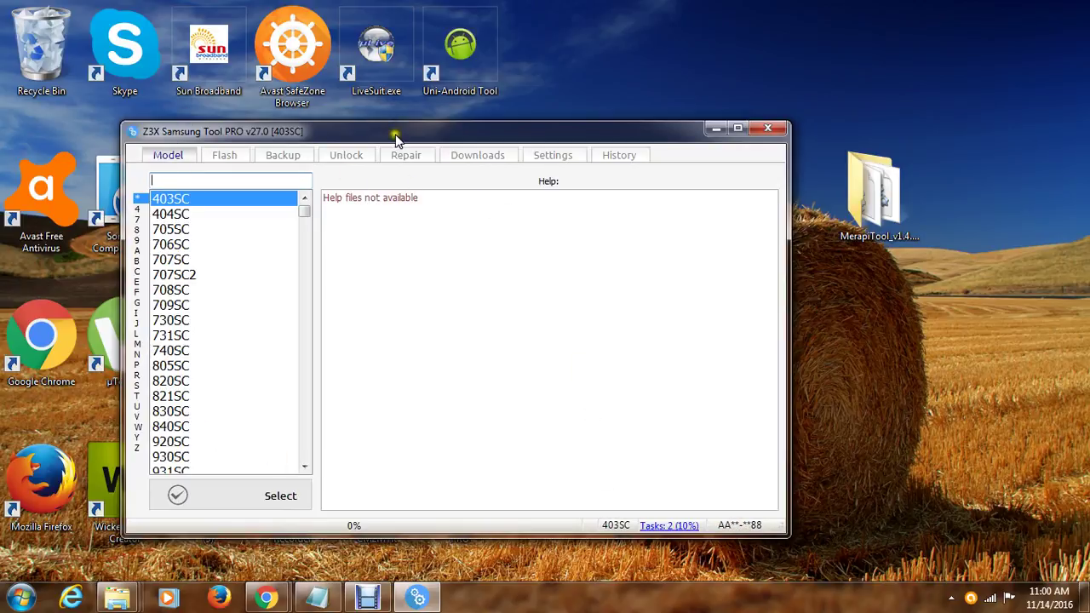
Reposition the tool window, look through the help for models such as 920SC and Z100, and select T110 among the T models
drag(397, 133, 453, 107)
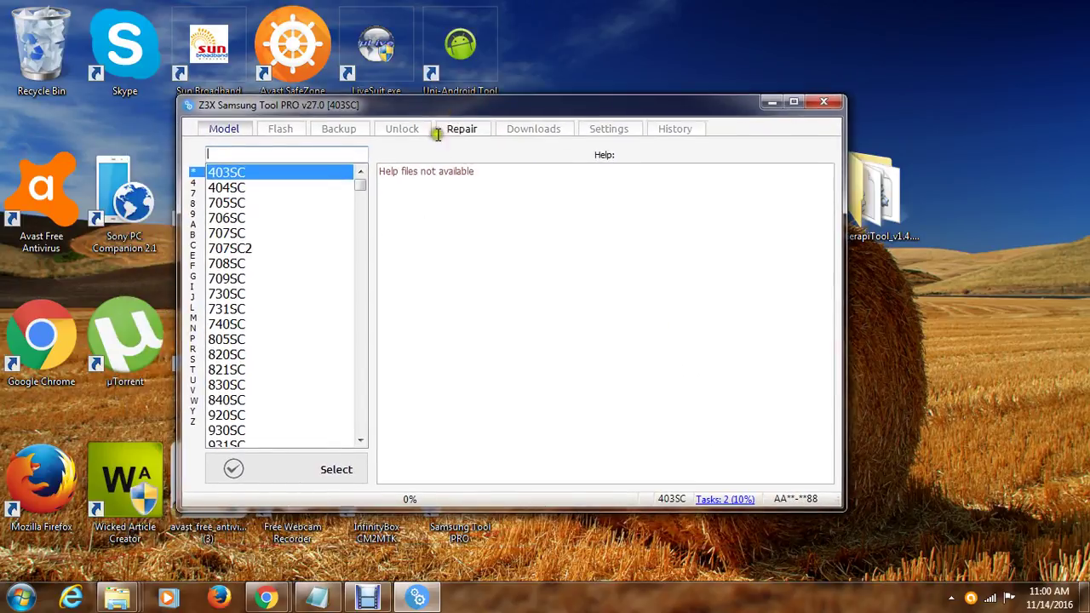
click(230, 204)
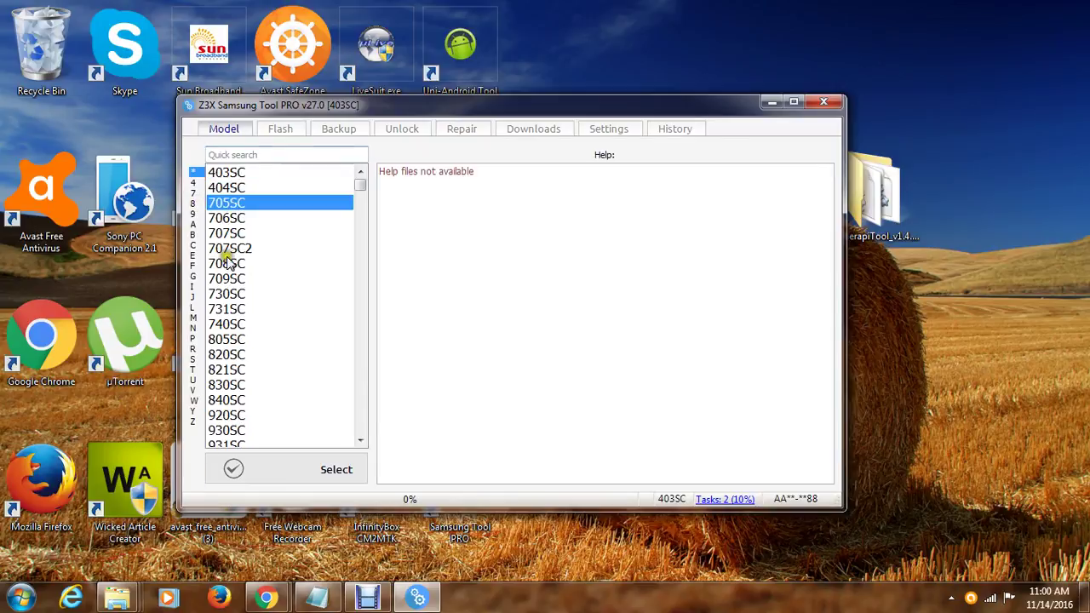
click(225, 263)
click(223, 339)
click(225, 413)
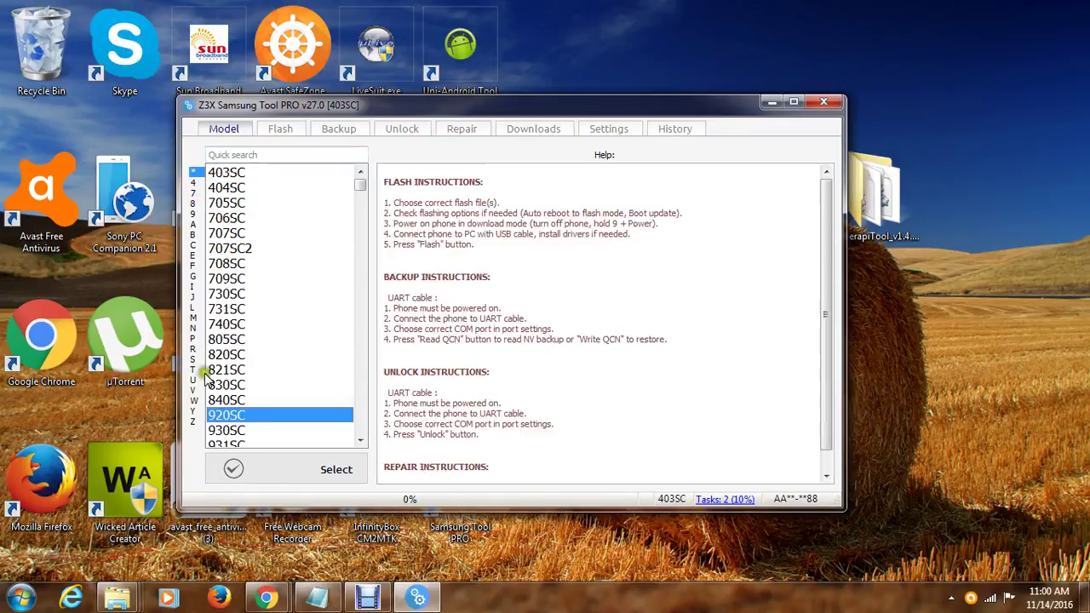
click(224, 432)
click(192, 421)
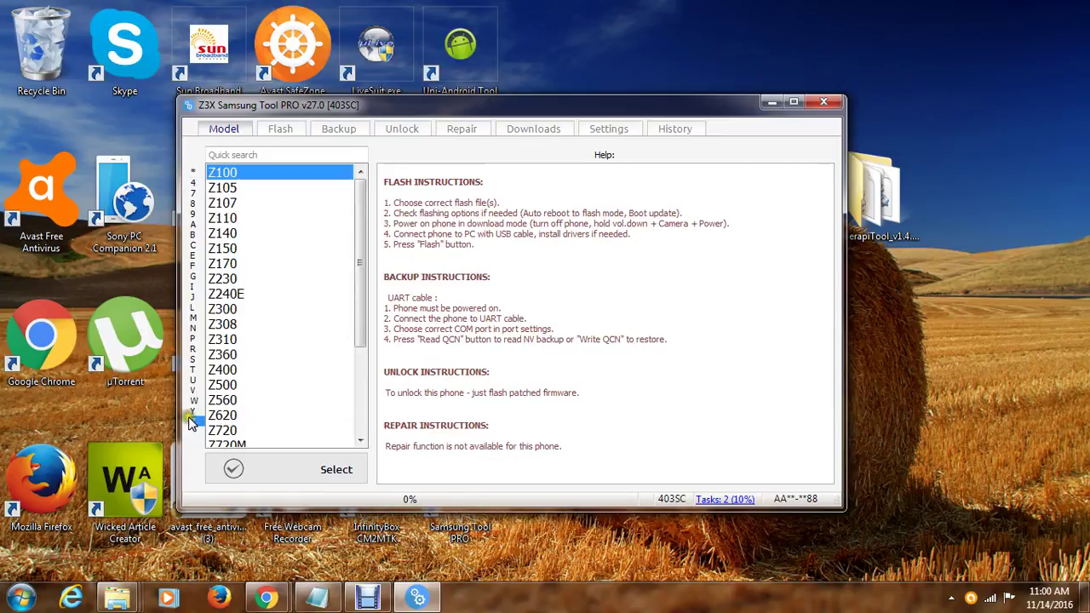
click(192, 369)
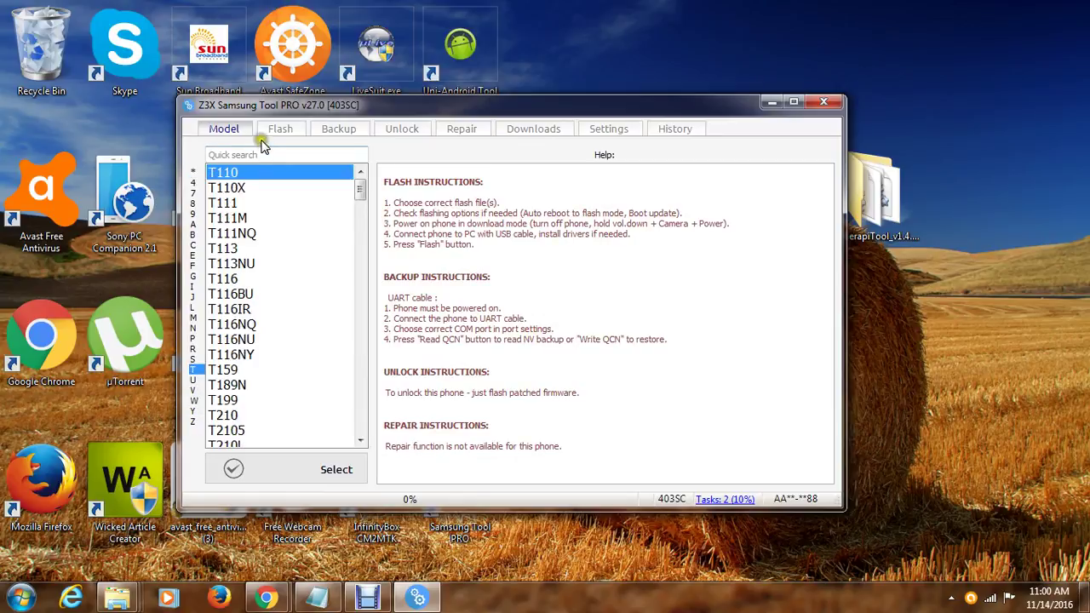
Review the Flash, Backup and Repair functions offered for the T110
click(283, 131)
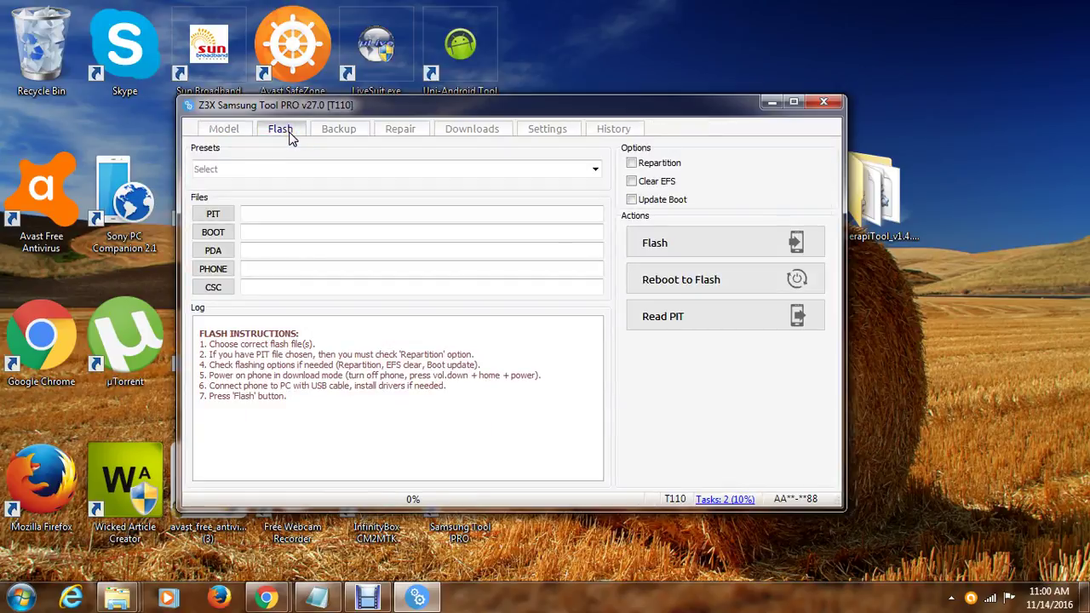
click(343, 131)
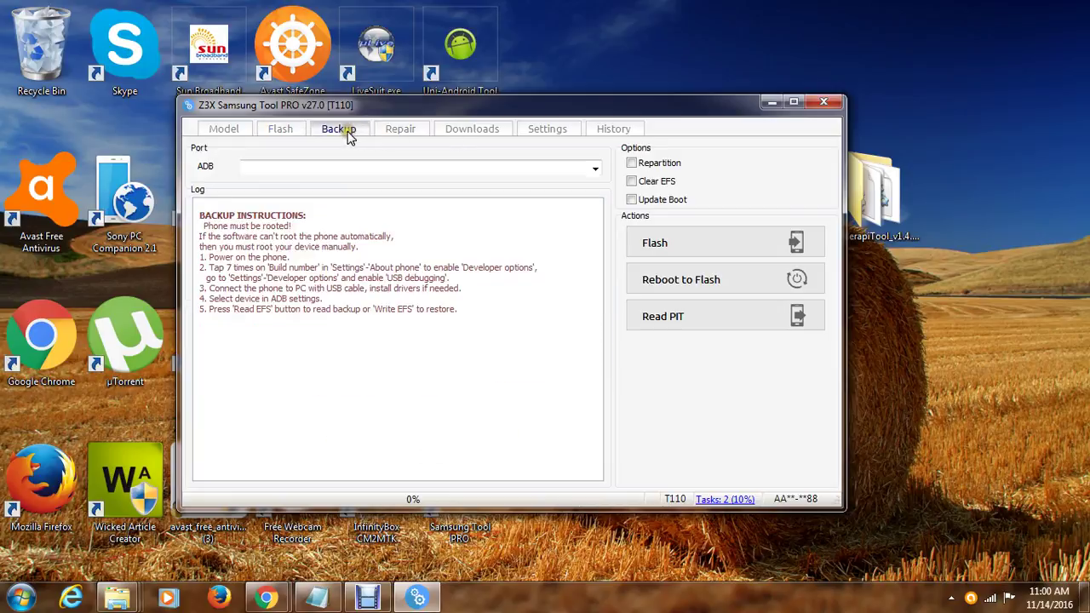
click(411, 133)
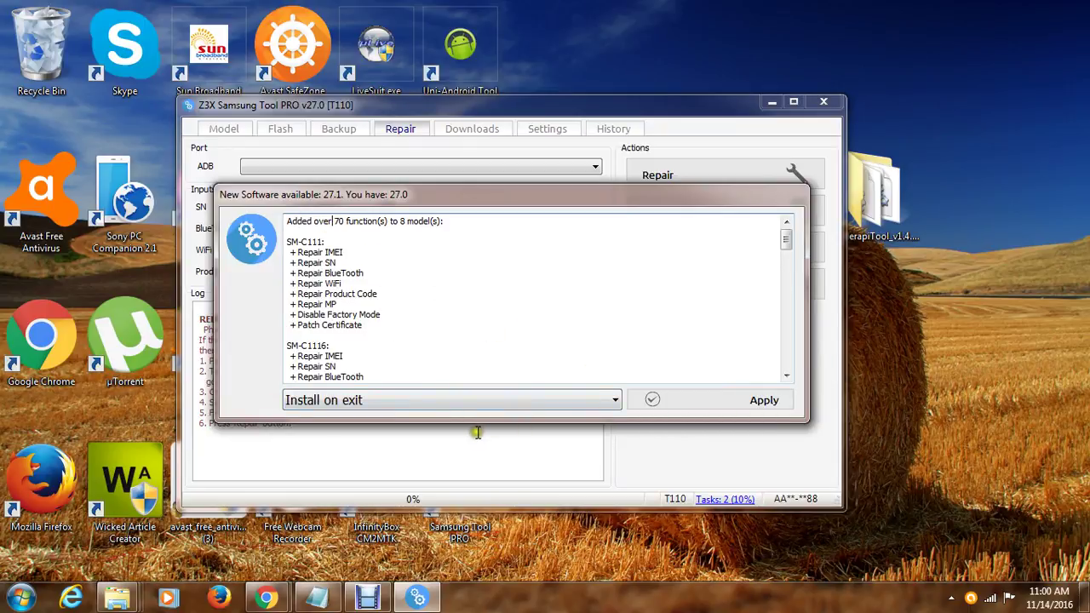
Apply Install on exit for the 27.1 software update and check the running download tasks
click(332, 221)
click(430, 400)
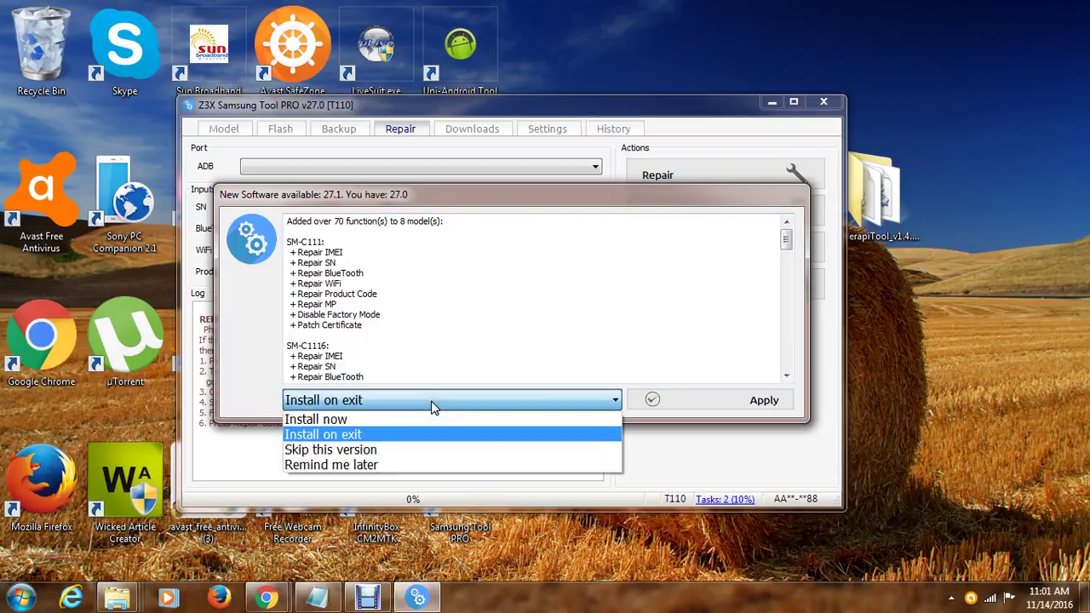
click(431, 403)
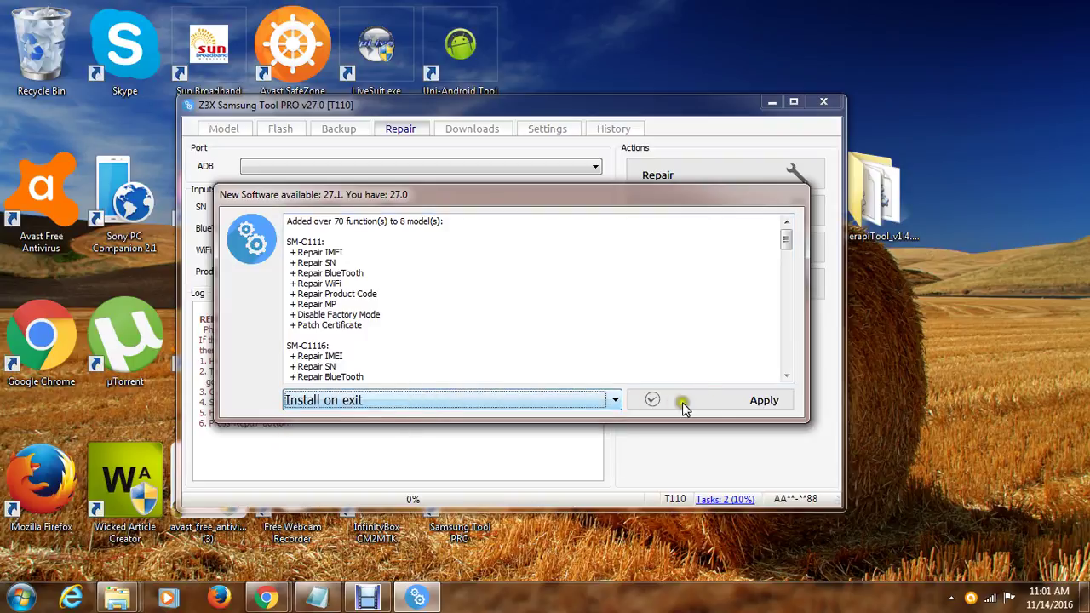
click(710, 397)
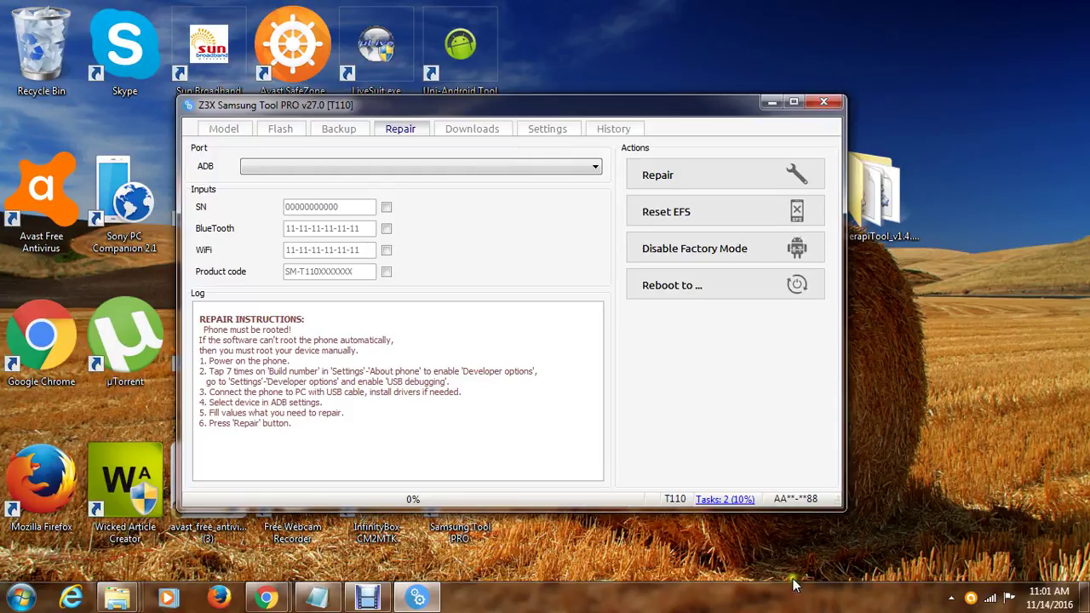
click(717, 499)
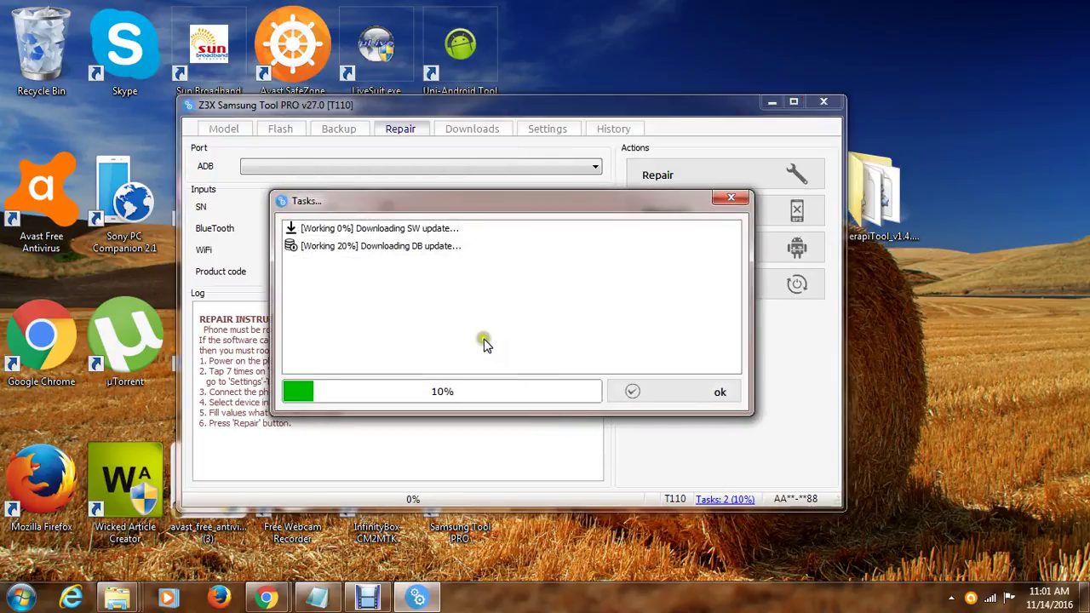
click(687, 390)
Review the tool's Downloads, Settings, History and Repair pages, and return to the model list
click(474, 130)
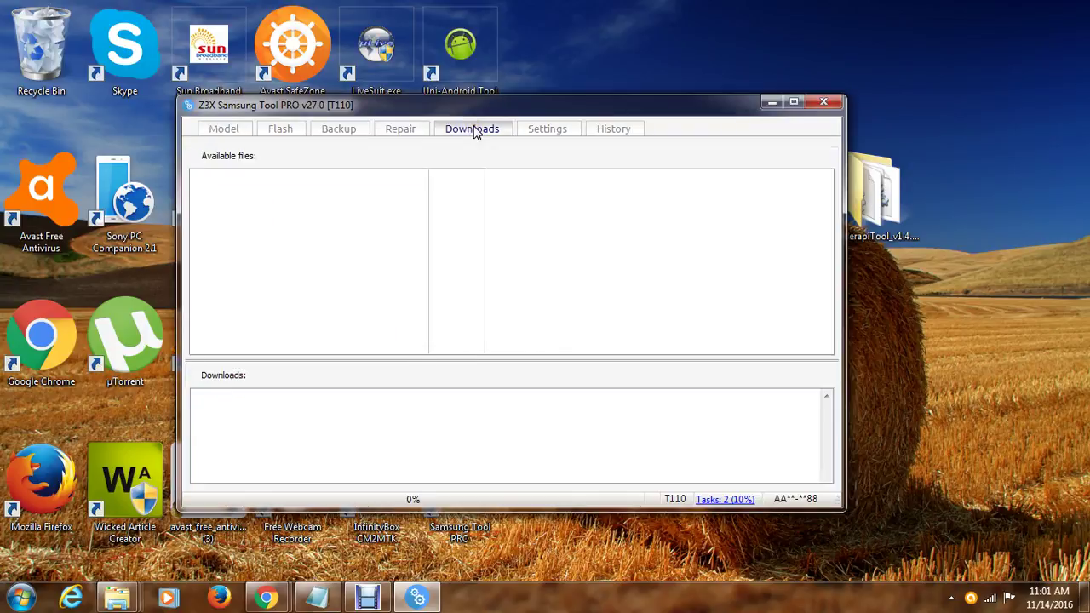
click(546, 133)
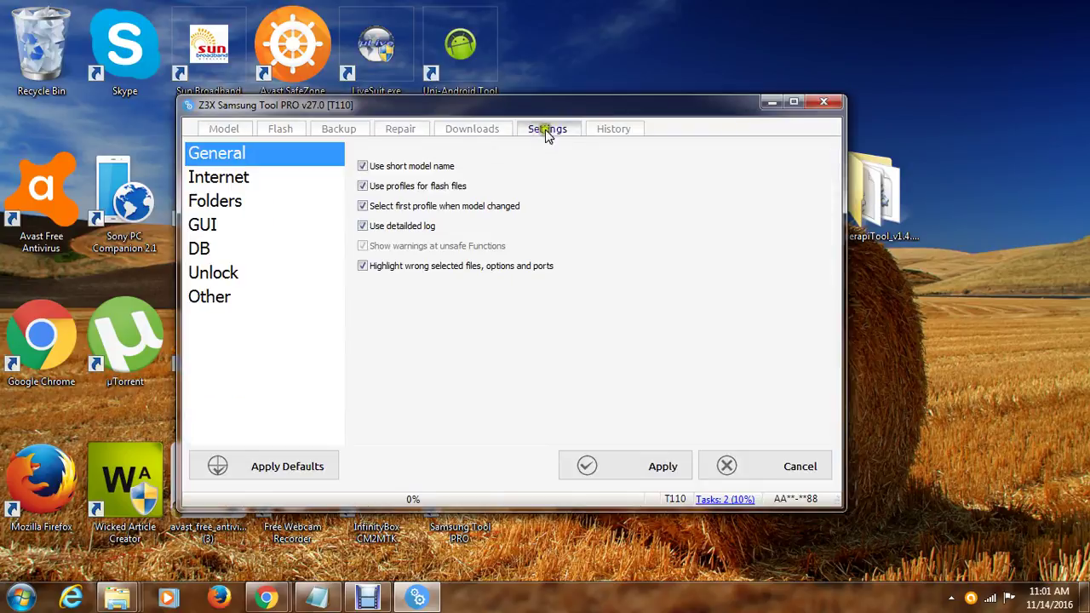
click(610, 128)
click(464, 128)
click(393, 134)
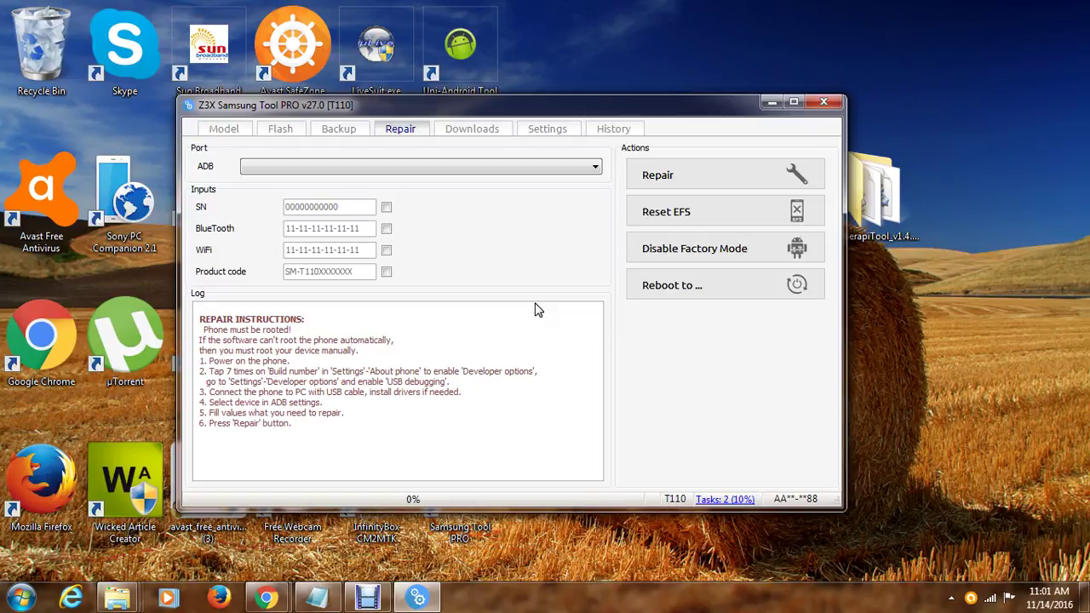
click(224, 129)
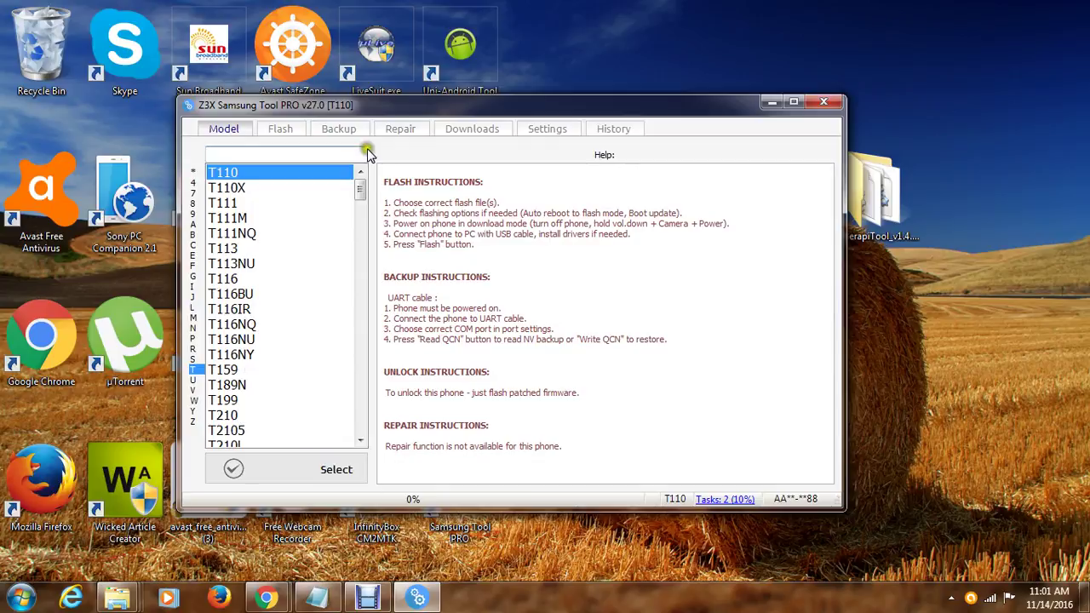
Find the A500F among the A models and select it as the working phone model
drag(359, 191, 360, 457)
click(193, 223)
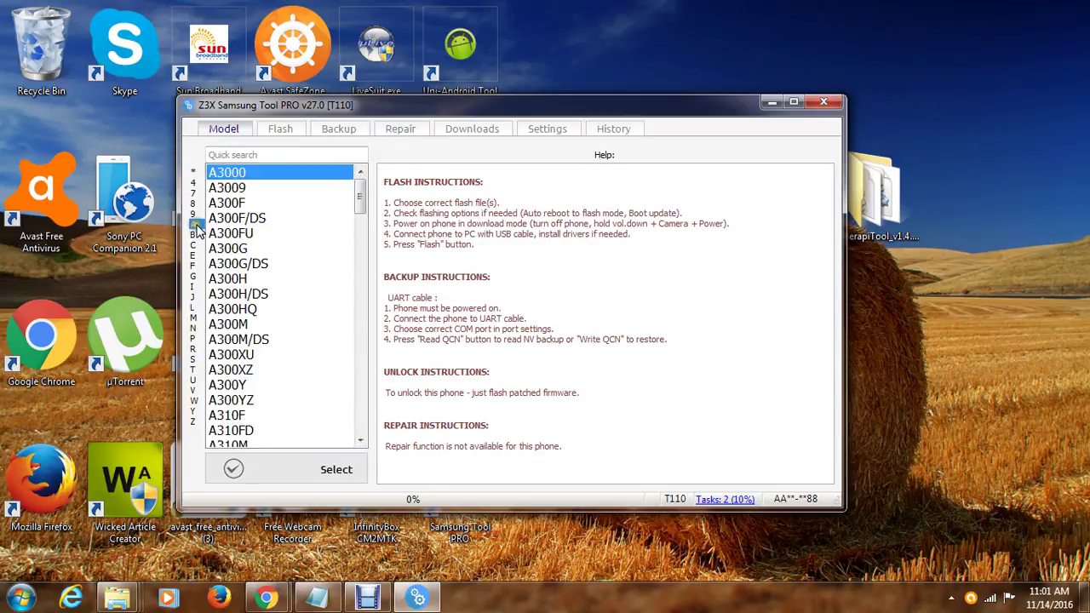
drag(359, 201, 358, 242)
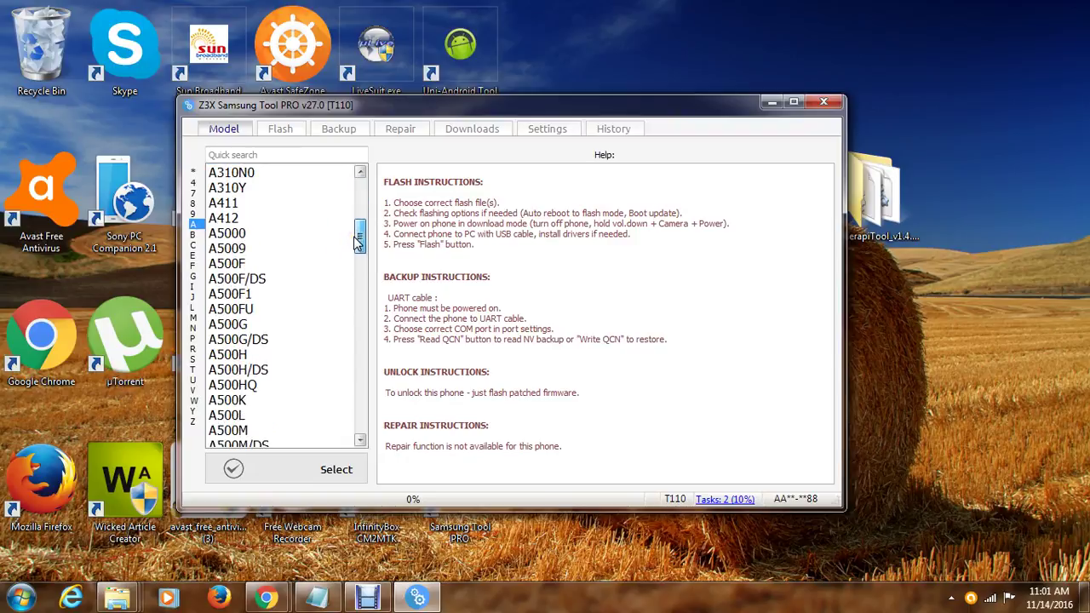
click(225, 263)
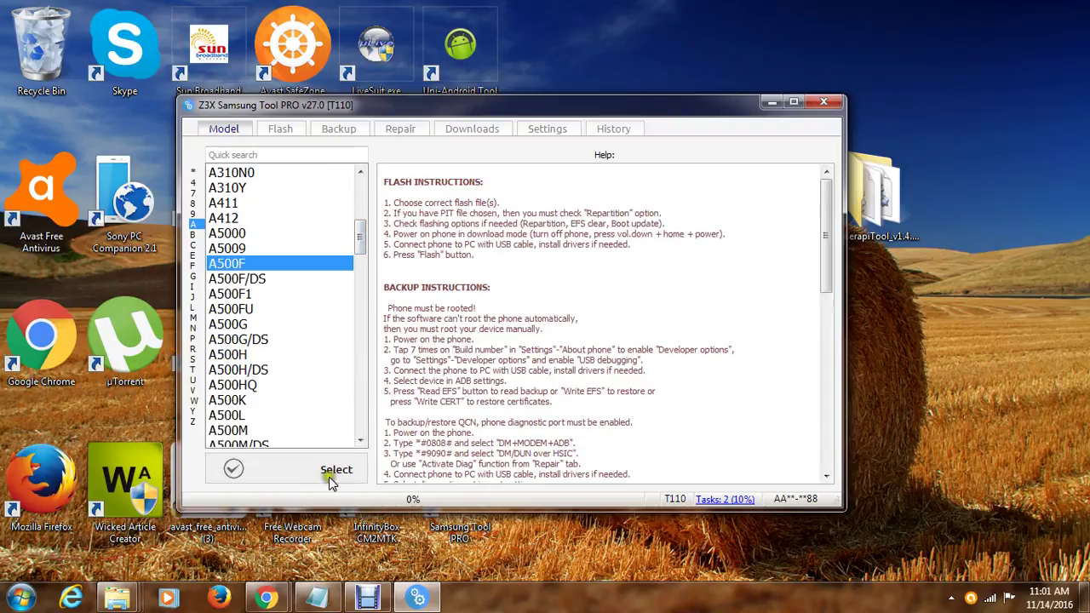
click(308, 470)
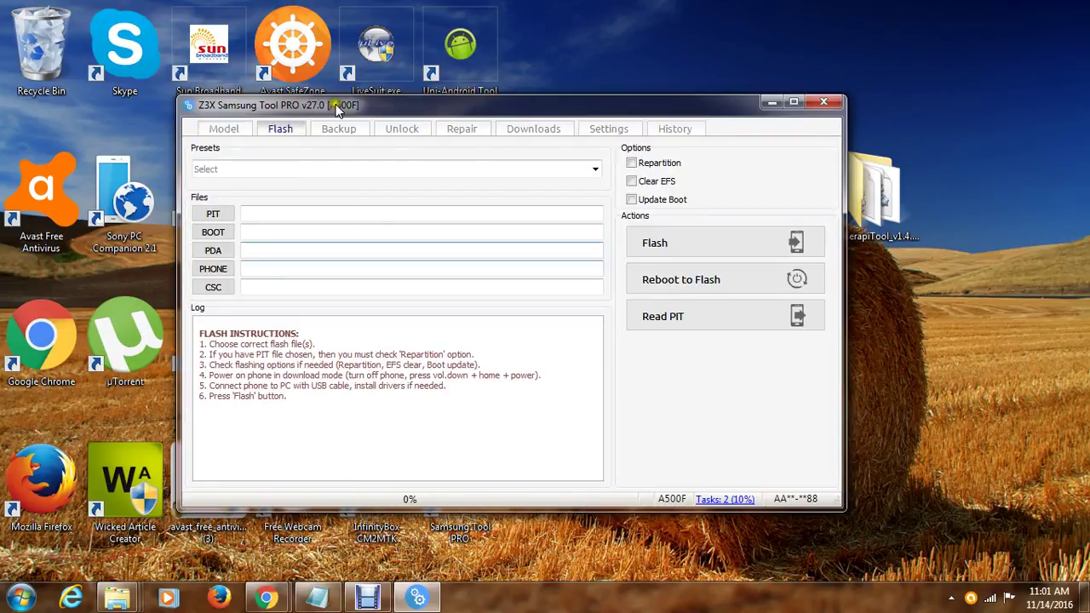
Review the Unlock and Repair functions offered for the A500F
click(397, 132)
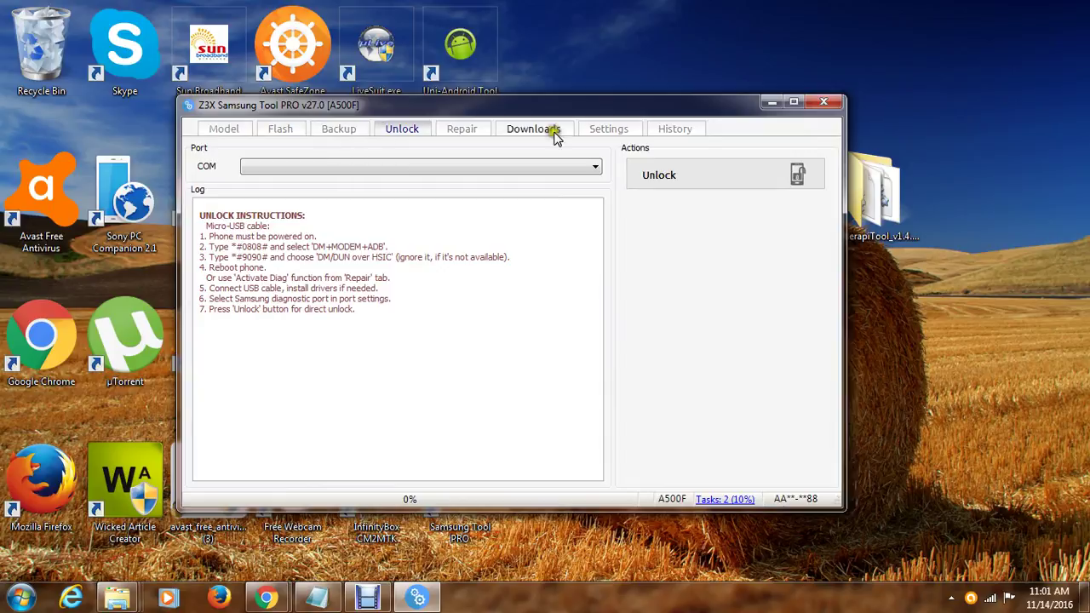
click(474, 137)
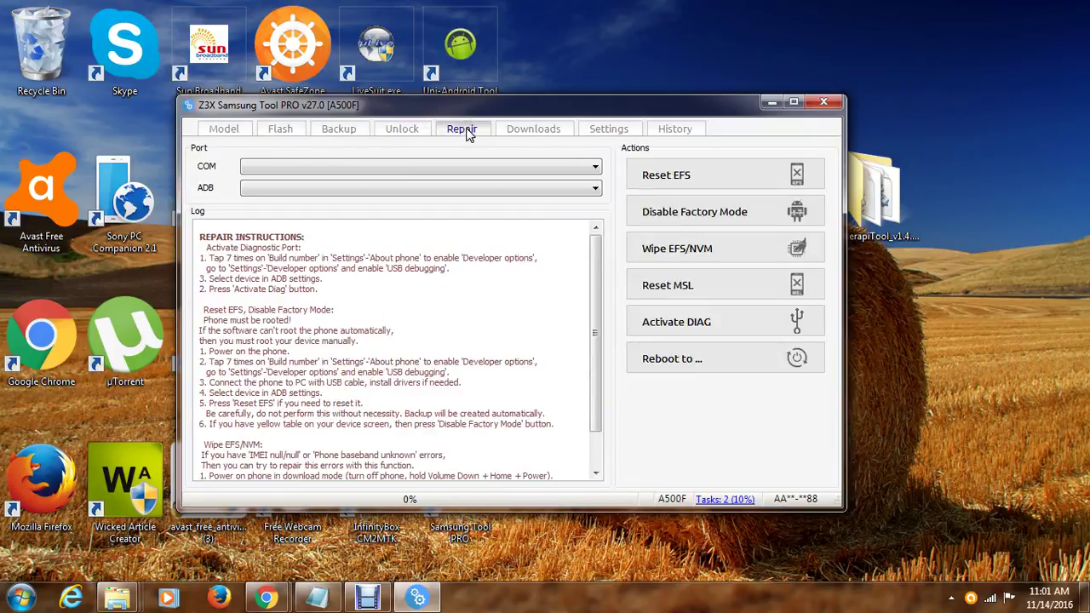